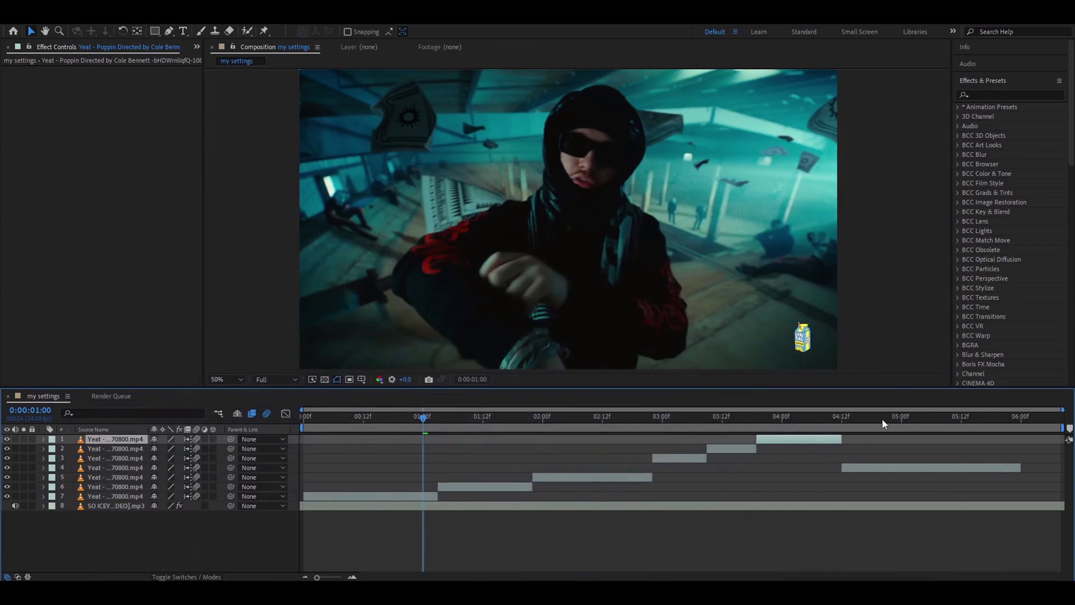
- Add a new adjustment layer with Deep Glow and set its Exposure value
{"action": "key", "text": "ctrl+alt+y"}
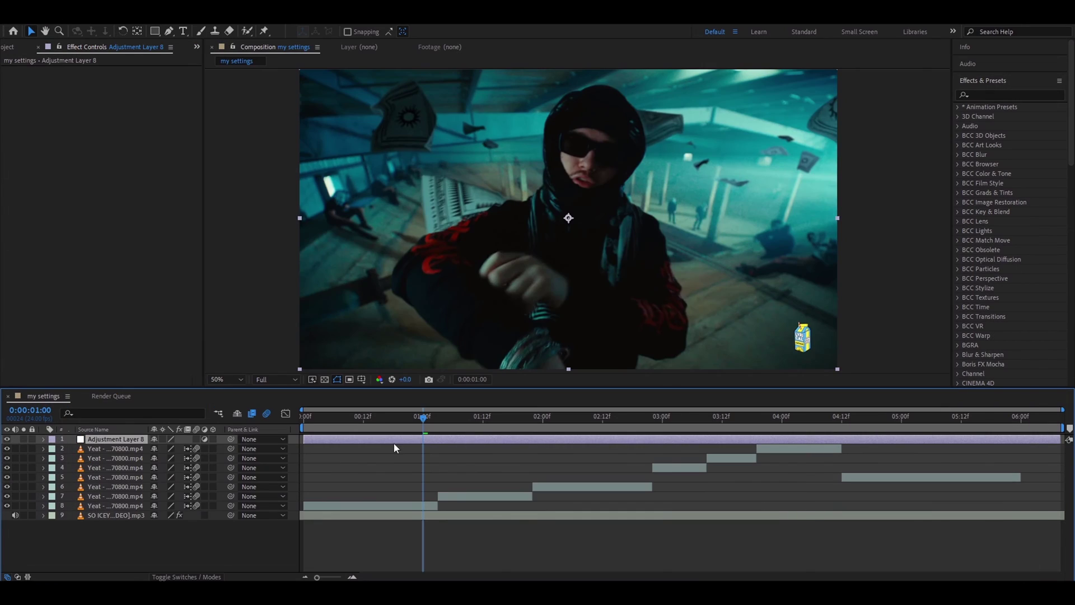
{"action": "left_click", "coordinate": [1008, 94]}
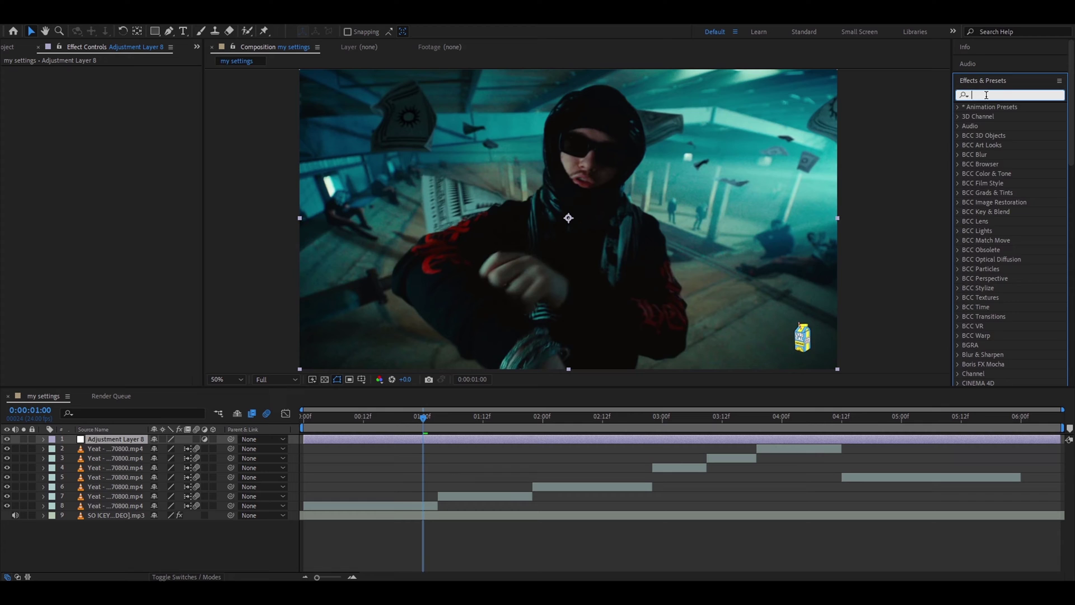
{"action": "type", "text": "deep"}
{"action": "double_click", "coordinate": [998, 155]}
{"action": "left_click", "coordinate": [120, 90]}
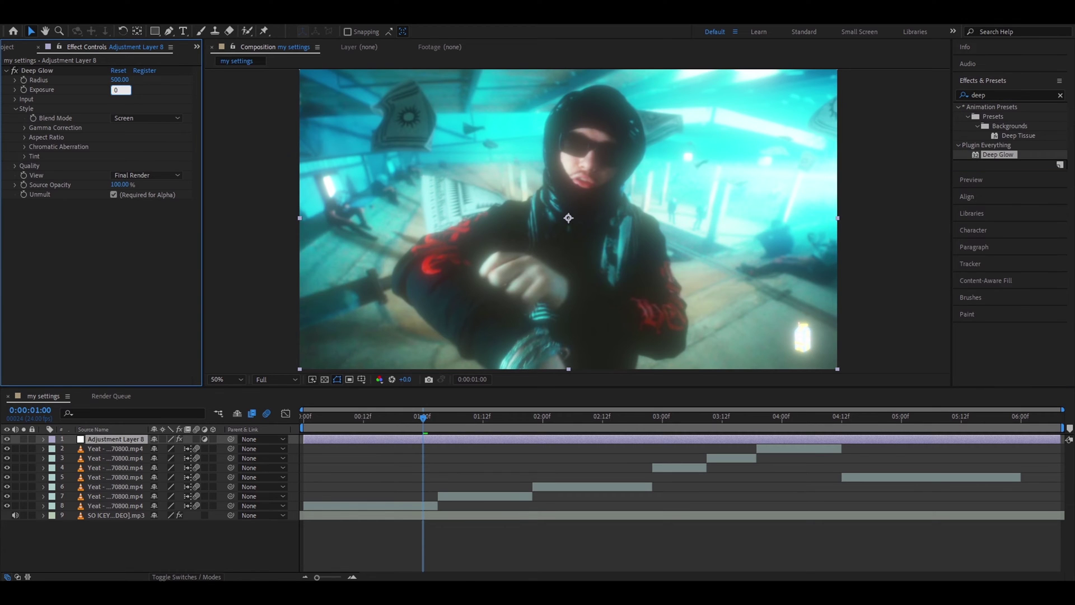
{"action": "type", "text": "0.1"}
{"action": "key", "text": "Return"}
- Apply CC Vignette to the adjustment layer with Amount 150
{"action": "left_click", "coordinate": [1009, 94]}
{"action": "type", "text": "cc vignette"}
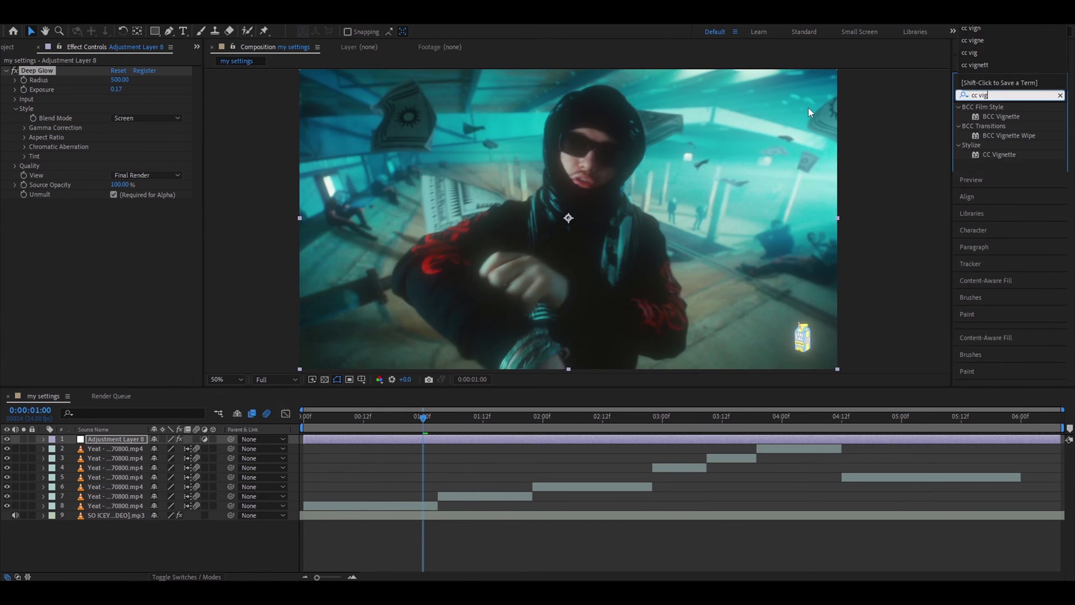
{"action": "double_click", "coordinate": [1000, 155]}
{"action": "left_click", "coordinate": [116, 80]}
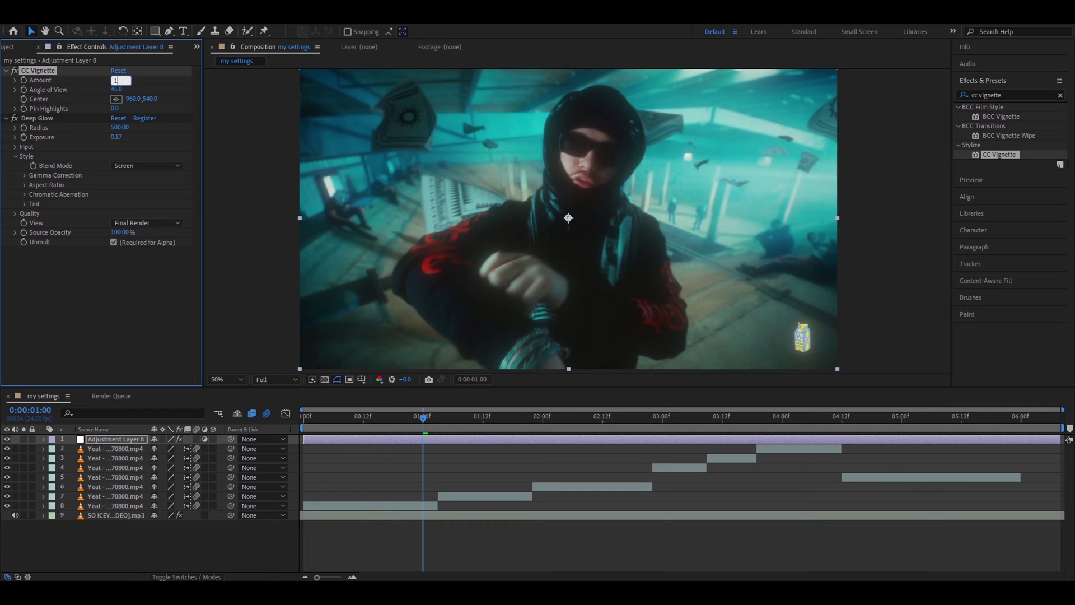
{"action": "type", "text": "150"}
{"action": "key", "text": "Return"}
- Add S_Flicker, Sharpen with Amount 18, and Looks to the adjustment layer
{"action": "left_click", "coordinate": [1007, 94]}
{"action": "type", "text": "s_flicker"}
{"action": "double_click", "coordinate": [1000, 155]}
{"action": "type", "text": "s"}
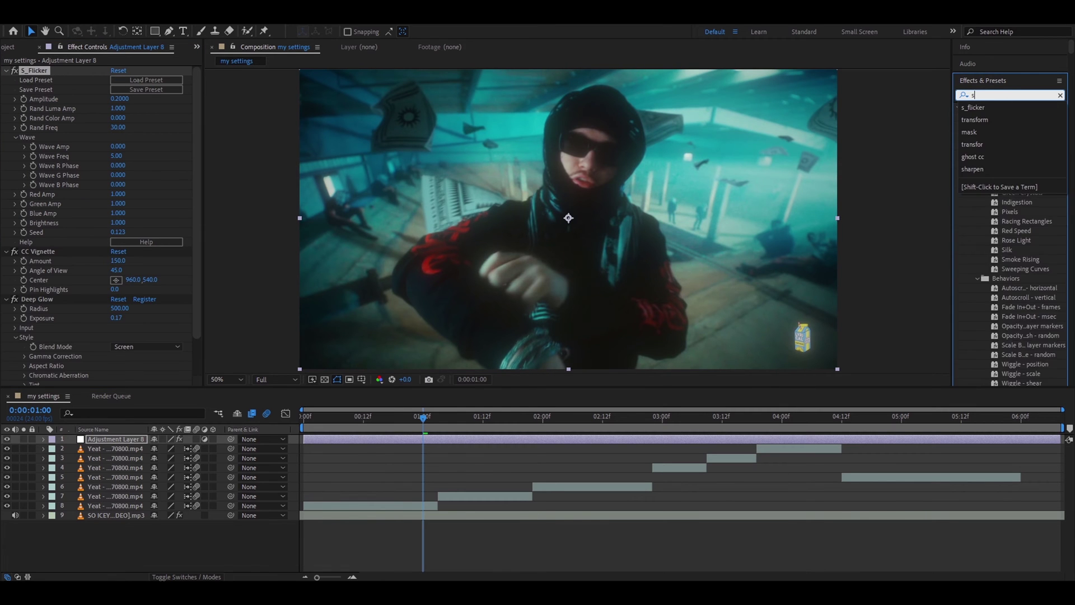
{"action": "type", "text": "harpen"}
{"action": "double_click", "coordinate": [1004, 136]}
{"action": "left_click", "coordinate": [117, 80]}
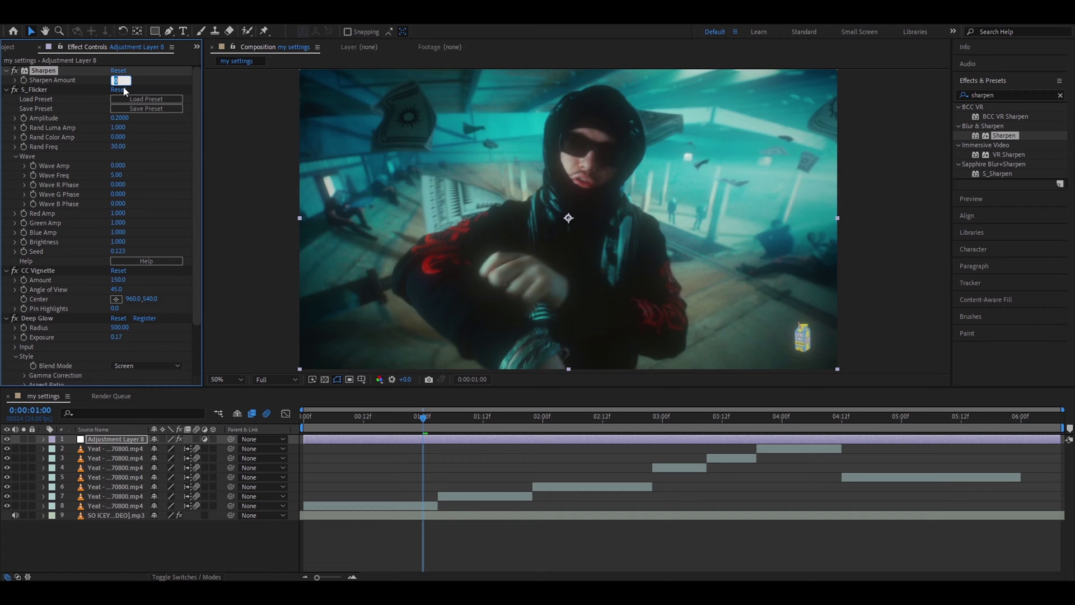
{"action": "type", "text": "1018"}
{"action": "key", "text": "Return"}
{"action": "left_click", "coordinate": [1007, 94]}
{"action": "type", "text": "looks"}
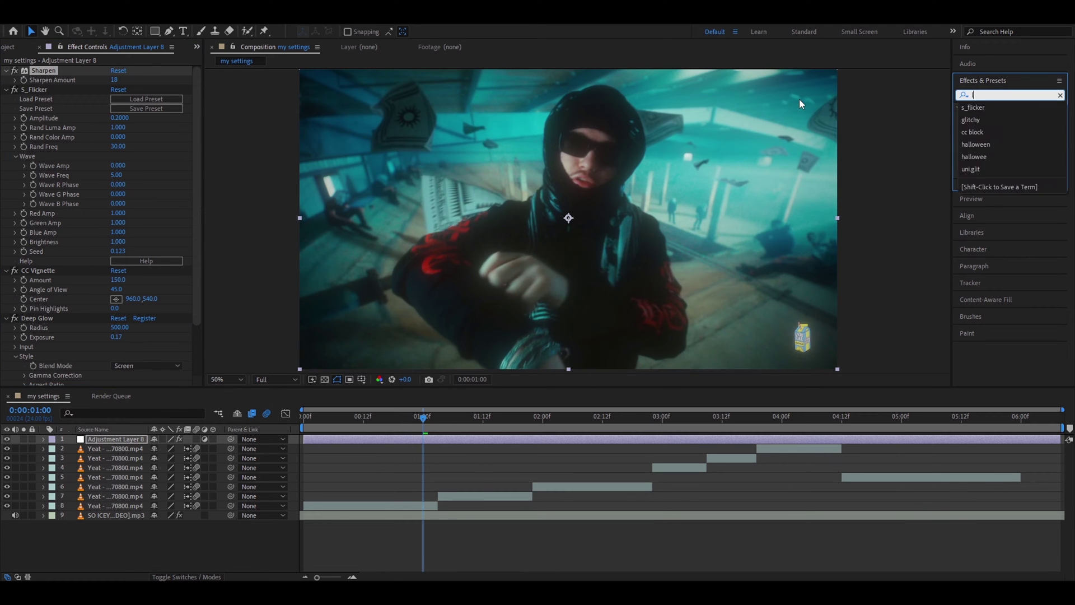
{"action": "double_click", "coordinate": [1000, 135]}
- In the Looks editor, add Pop and Shadows/Highlights tools to the Subject stage
{"action": "left_click", "coordinate": [41, 102]}
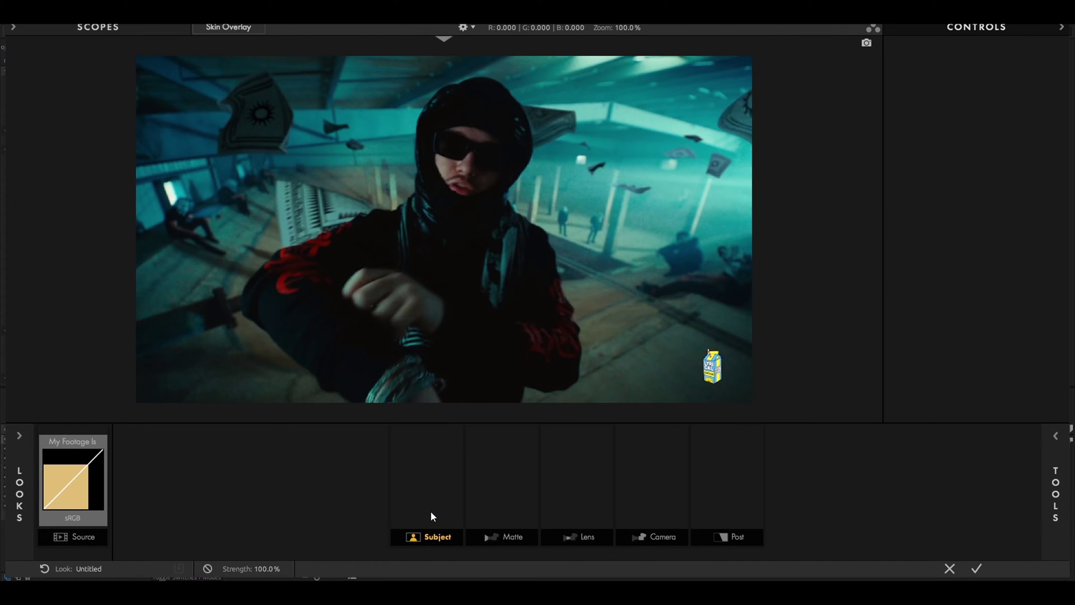
{"action": "left_click", "coordinate": [1055, 493]}
{"action": "left_click_drag", "start_coordinate": [964, 286], "coordinate": [397, 486]}
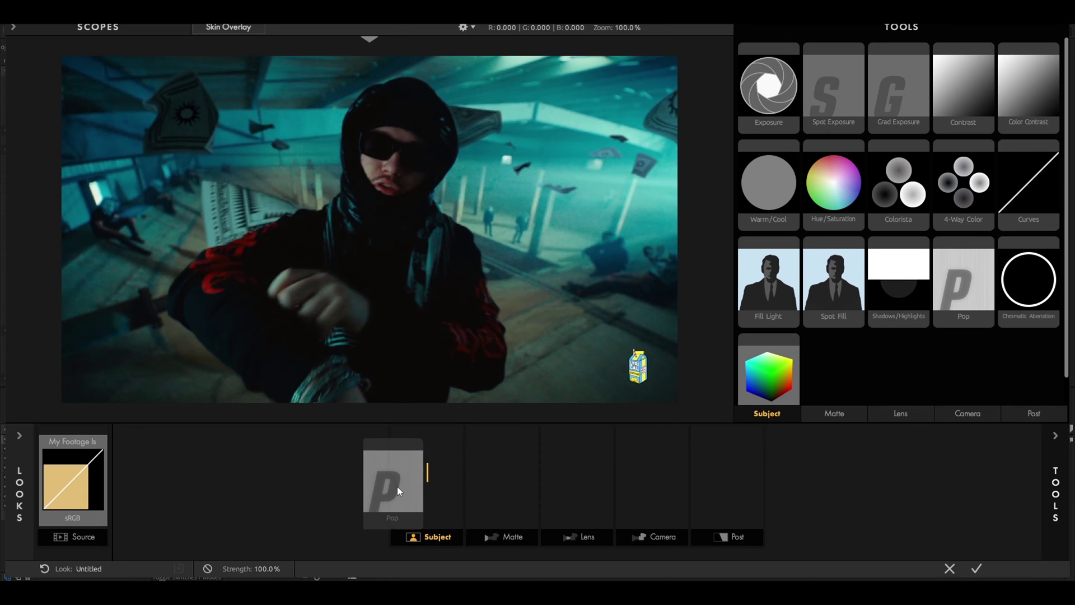
{"action": "left_click_drag", "start_coordinate": [898, 285], "coordinate": [464, 470]}
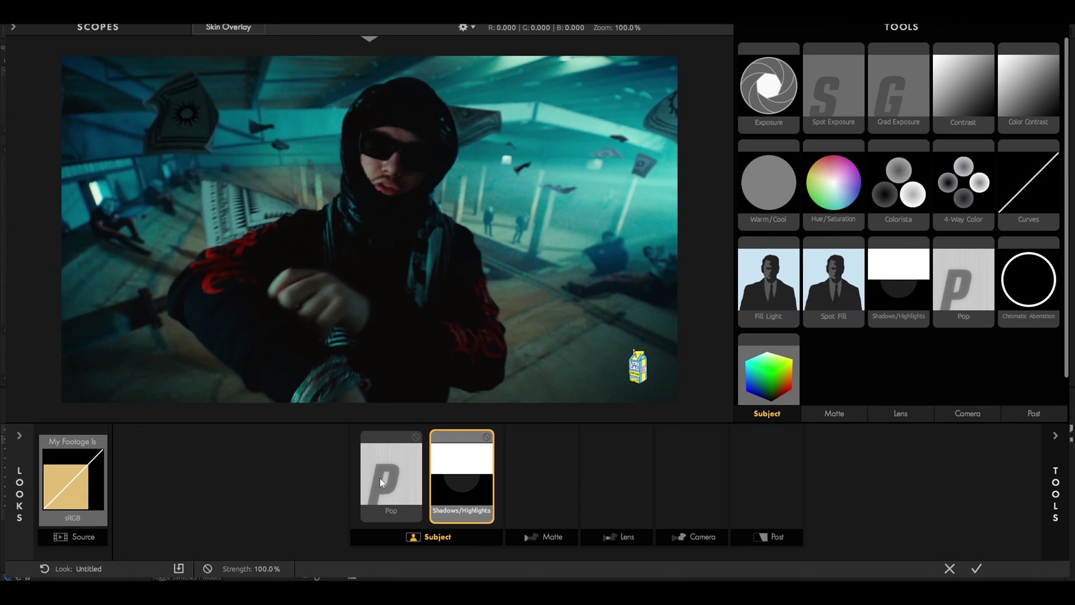
- Adjust the Pop amount and the Shadows/Highlights Shadows value
{"action": "left_click", "coordinate": [1056, 493]}
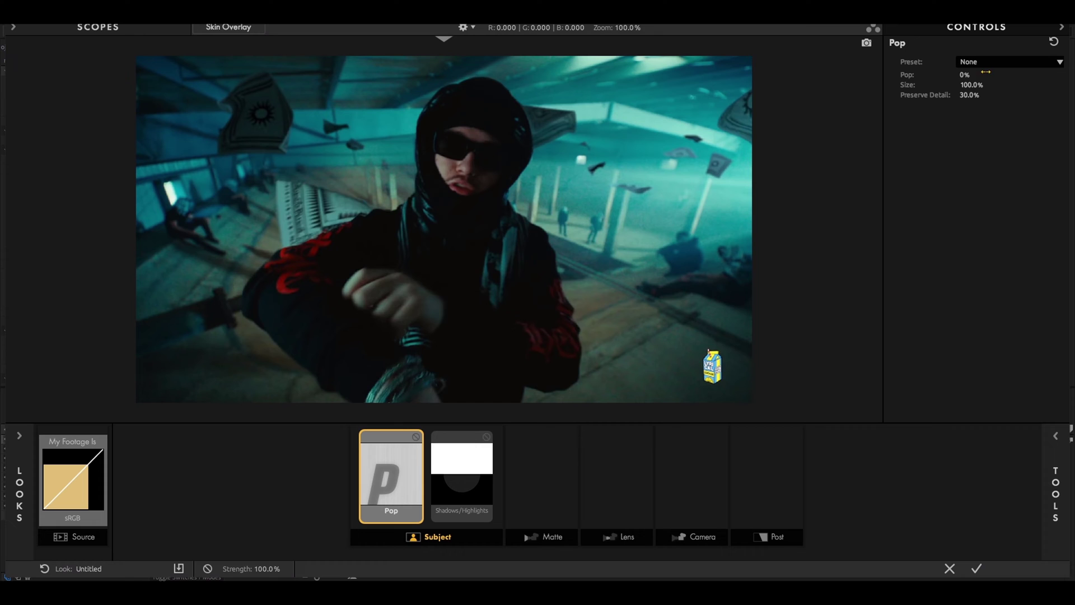
{"action": "left_click", "coordinate": [968, 74]}
{"action": "type", "text": "28"}
{"action": "key", "text": "Return"}
{"action": "left_click", "coordinate": [460, 479]}
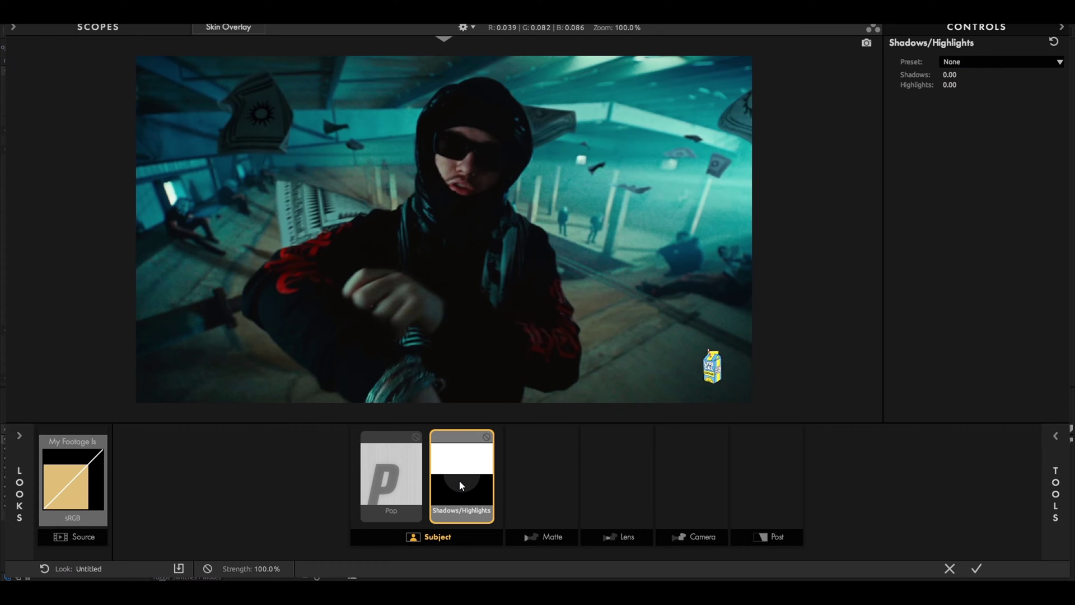
{"action": "left_click", "coordinate": [949, 75]}
{"action": "type", "text": "-0"}
- Confirm the Shadows value and add Haze/Flare, Edge Softness and Swing-Tilt to Lens
{"action": "key", "text": "Return"}
{"action": "left_click", "coordinate": [621, 536]}
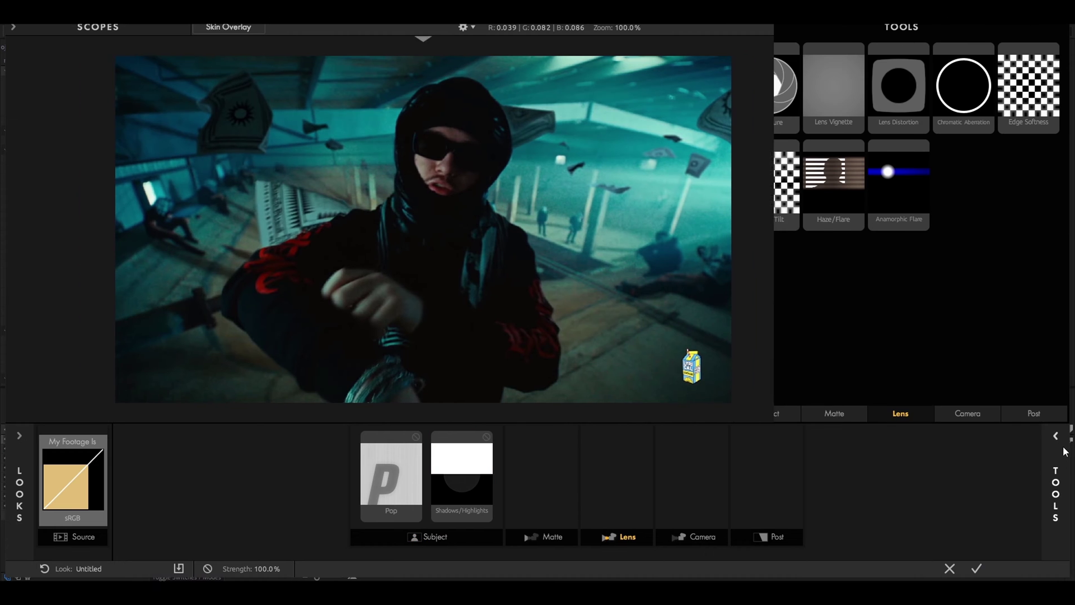
{"action": "left_click_drag", "start_coordinate": [833, 181], "coordinate": [847, 320]}
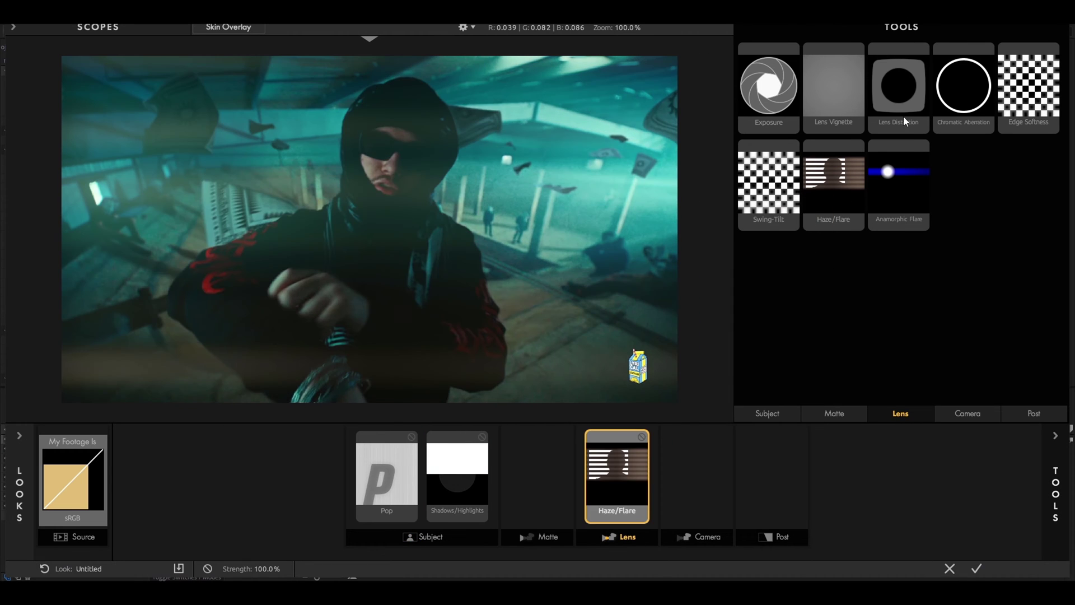
{"action": "double_click", "coordinate": [1029, 84]}
{"action": "left_click_drag", "start_coordinate": [769, 180], "coordinate": [681, 471]}
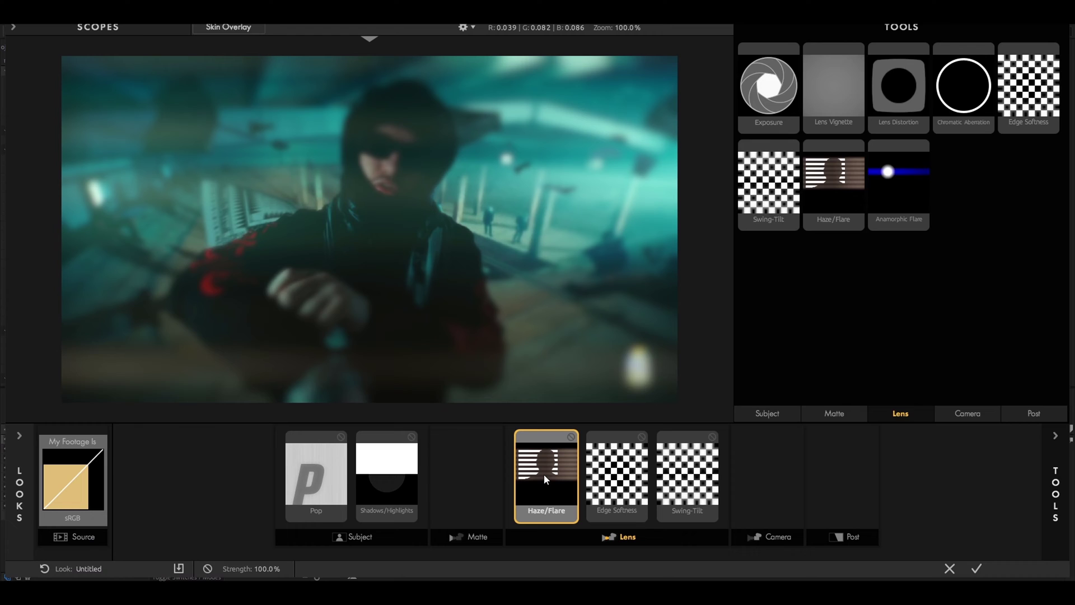
- Set Haze/Flare Spillage to 14.4% and Softness to 10
{"action": "double_click", "coordinate": [545, 475]}
{"action": "double_click", "coordinate": [983, 74]}
{"action": "type", "text": "14.4"}
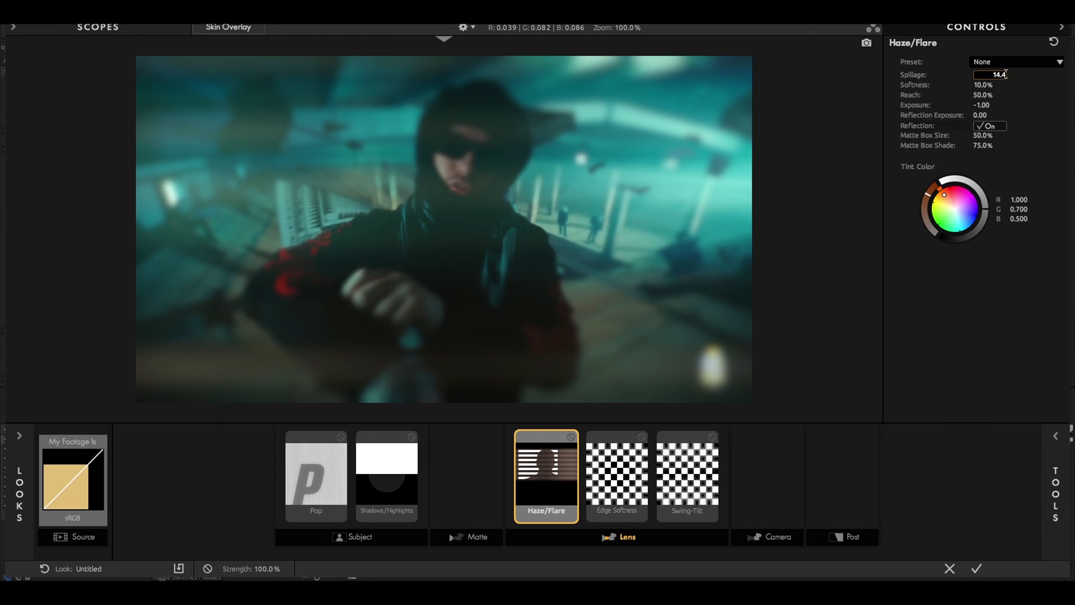
{"action": "key", "text": "Return"}
{"action": "double_click", "coordinate": [990, 84]}
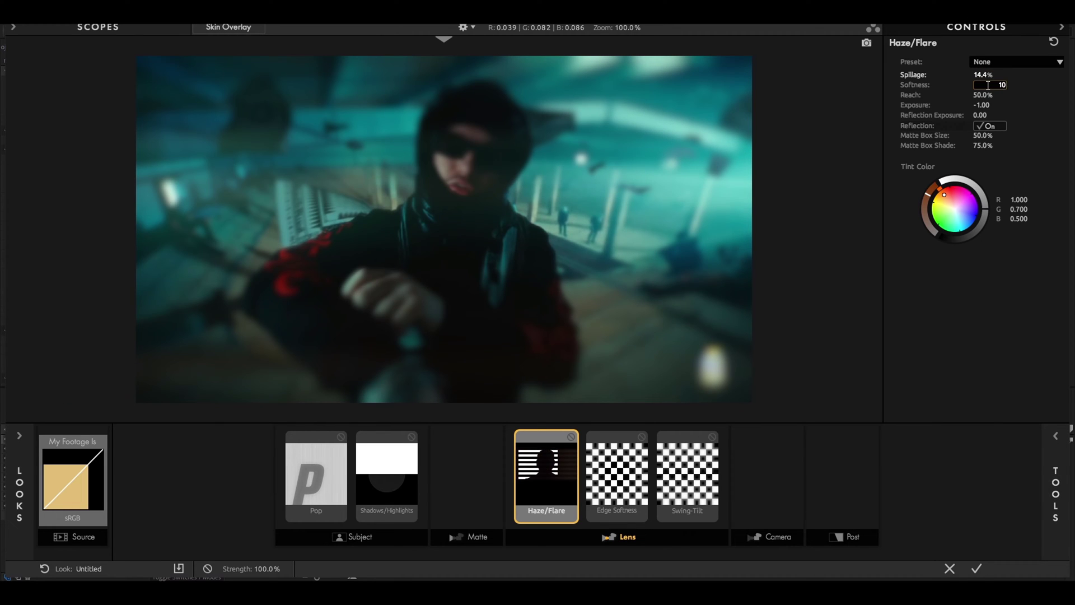
{"action": "type", "text": "10"}
{"action": "key", "text": "Return"}
{"action": "left_click", "coordinate": [617, 475]}
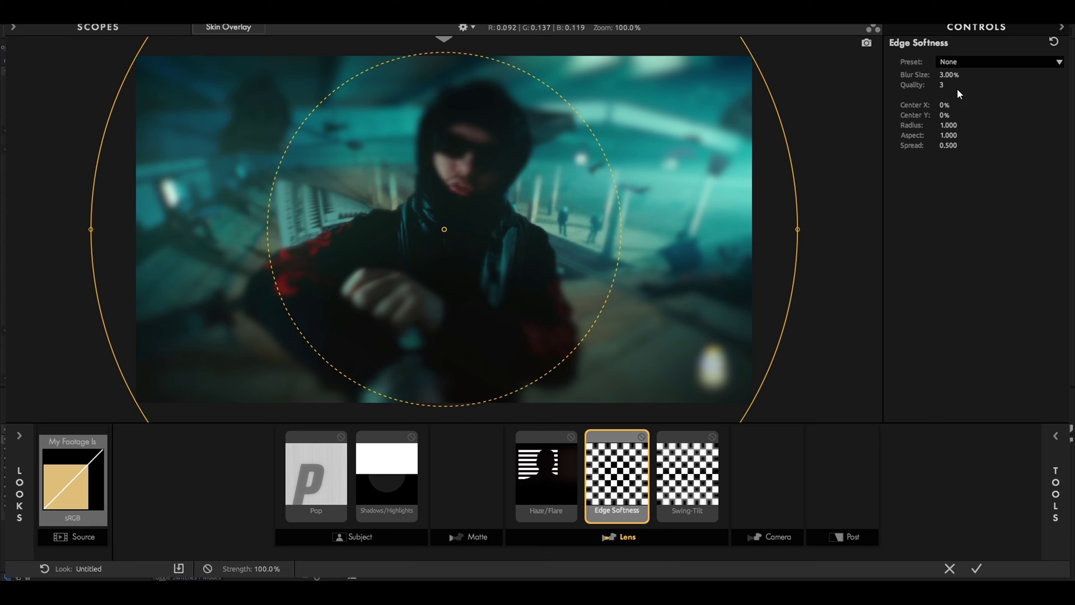
- Set Edge Softness blur size to 0.46% and Swing-Tilt blur size to 0.23%
{"action": "double_click", "coordinate": [955, 76]}
{"action": "type", "text": "0.46"}
{"action": "key", "text": "Return"}
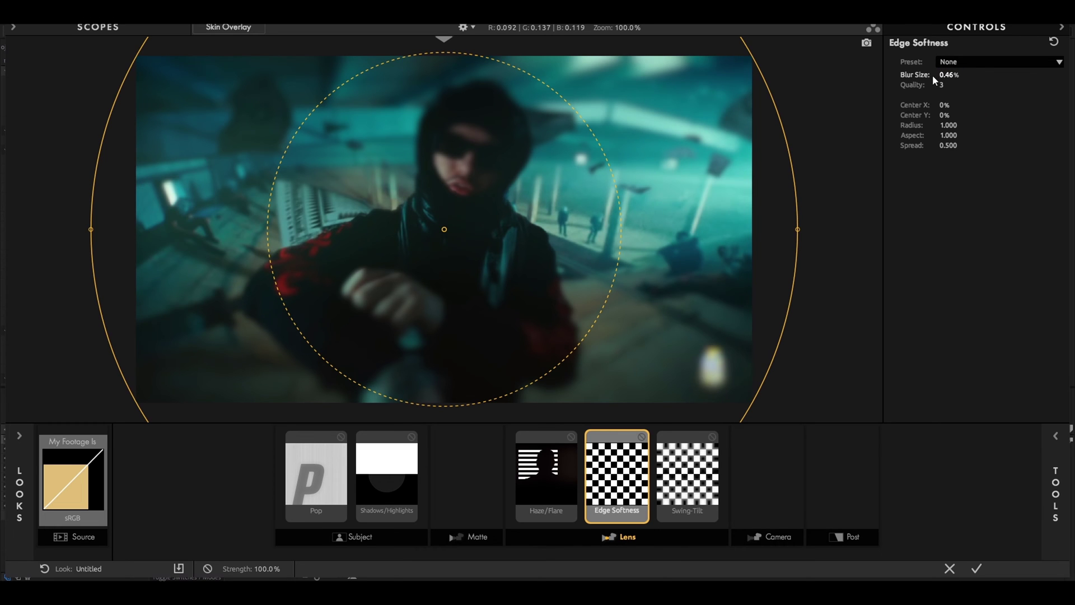
{"action": "double_click", "coordinate": [949, 85]}
{"action": "key", "text": "Return"}
{"action": "left_click", "coordinate": [696, 480]}
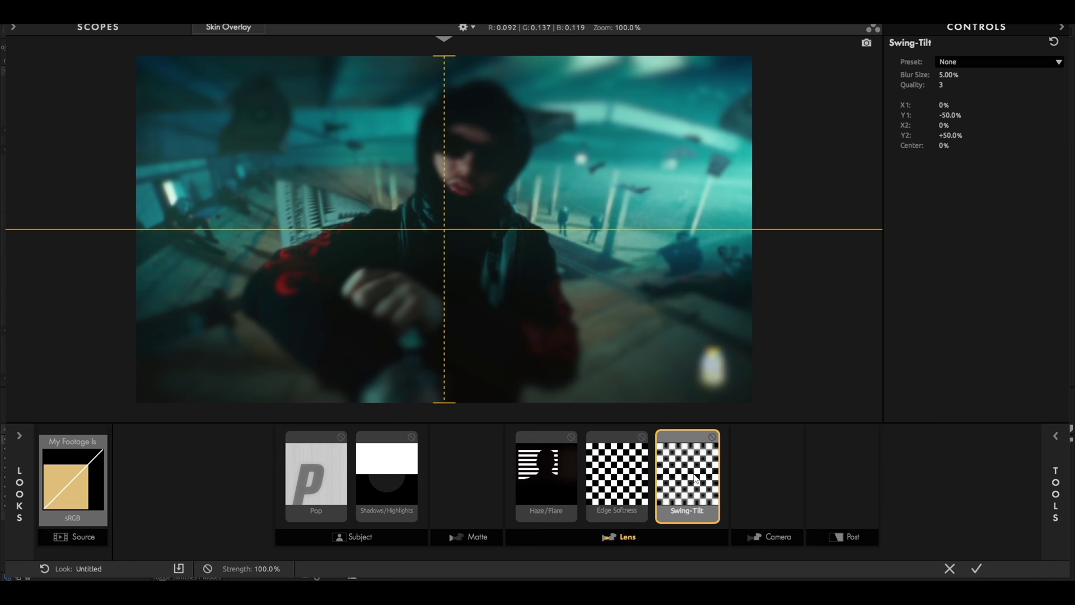
{"action": "double_click", "coordinate": [950, 75]}
{"action": "key", "text": "Return"}
{"action": "double_click", "coordinate": [947, 84]}
{"action": "type", "text": "8"}
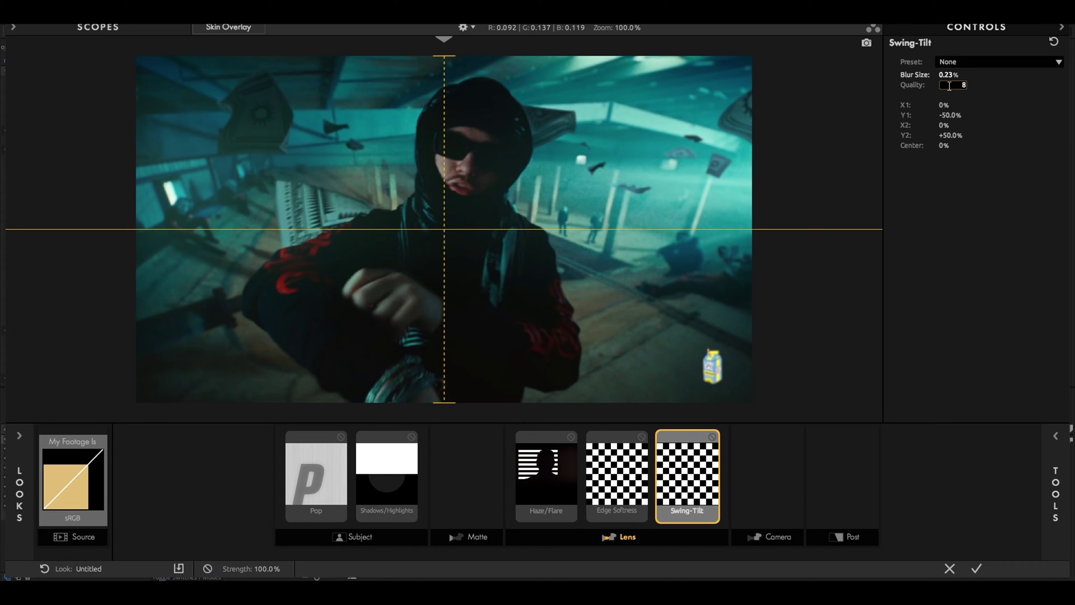
- Add LUT, Curves, Shutter Streak and Warm/Cool tools to the Camera stage
{"action": "left_click", "coordinate": [778, 536]}
{"action": "left_click", "coordinate": [1056, 435]}
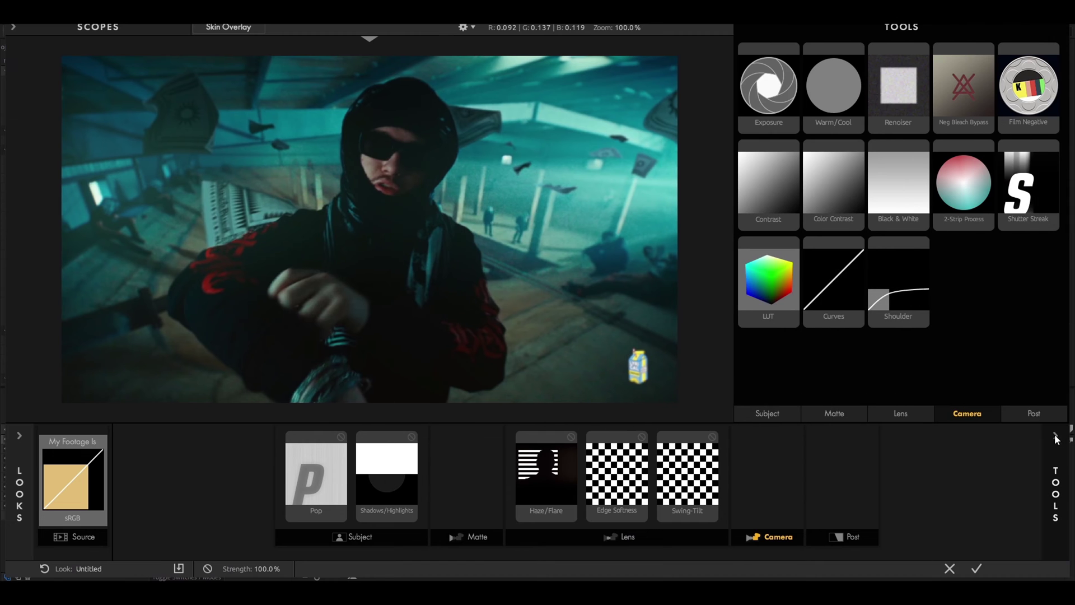
{"action": "left_click_drag", "start_coordinate": [767, 277], "coordinate": [743, 475]}
{"action": "left_click_drag", "start_coordinate": [834, 278], "coordinate": [798, 474]}
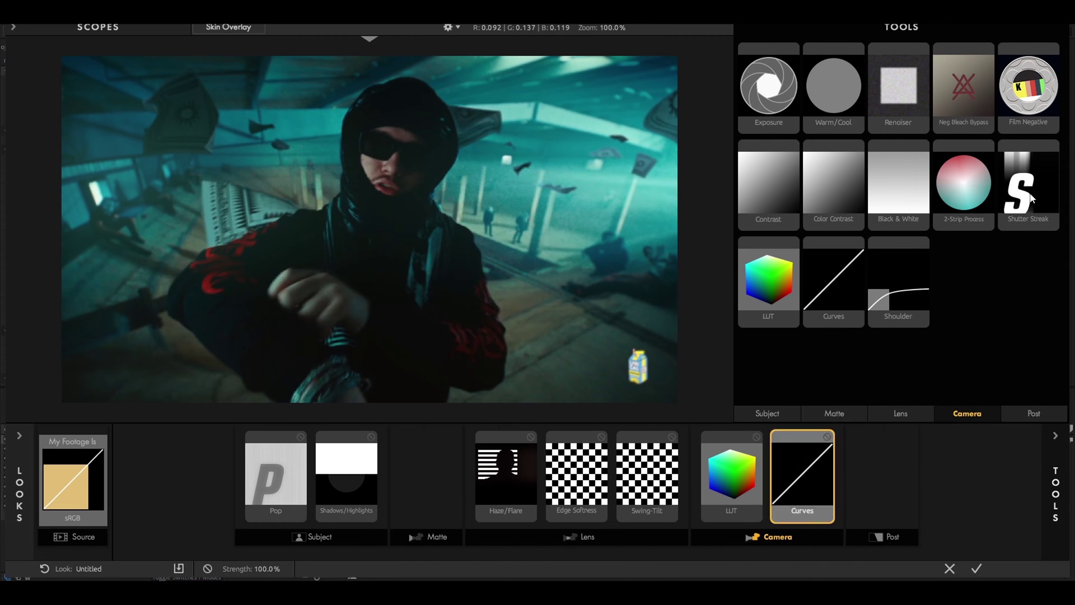
{"action": "left_click_drag", "start_coordinate": [1028, 181], "coordinate": [853, 481]}
{"action": "left_click_drag", "start_coordinate": [833, 84], "coordinate": [874, 475]}
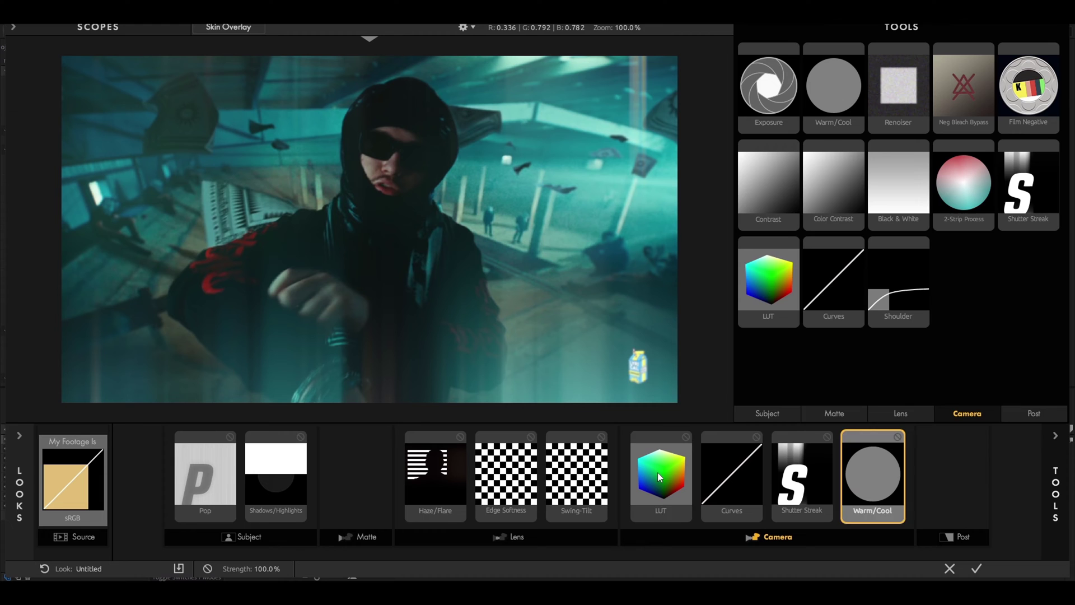
- Apply the Blue Unity LUT and bend the RGB curve into a gentle S-curve
{"action": "left_click", "coordinate": [658, 472]}
{"action": "left_click", "coordinate": [1056, 435]}
{"action": "left_click", "coordinate": [999, 76]}
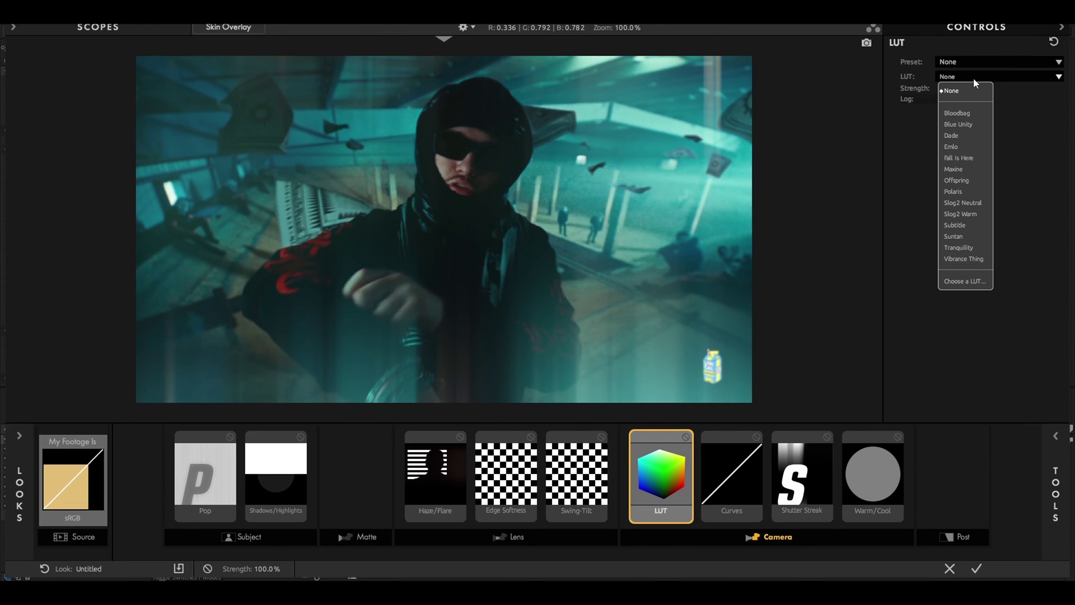
{"action": "left_click", "coordinate": [958, 124]}
{"action": "left_click", "coordinate": [731, 475]}
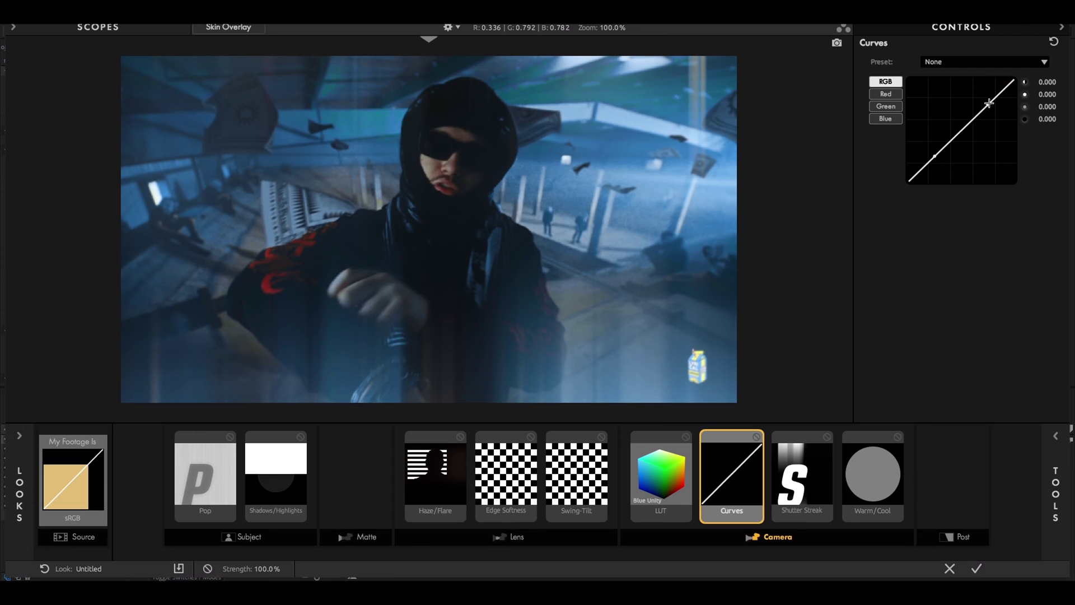
{"action": "left_click_drag", "start_coordinate": [985, 107], "coordinate": [983, 103]}
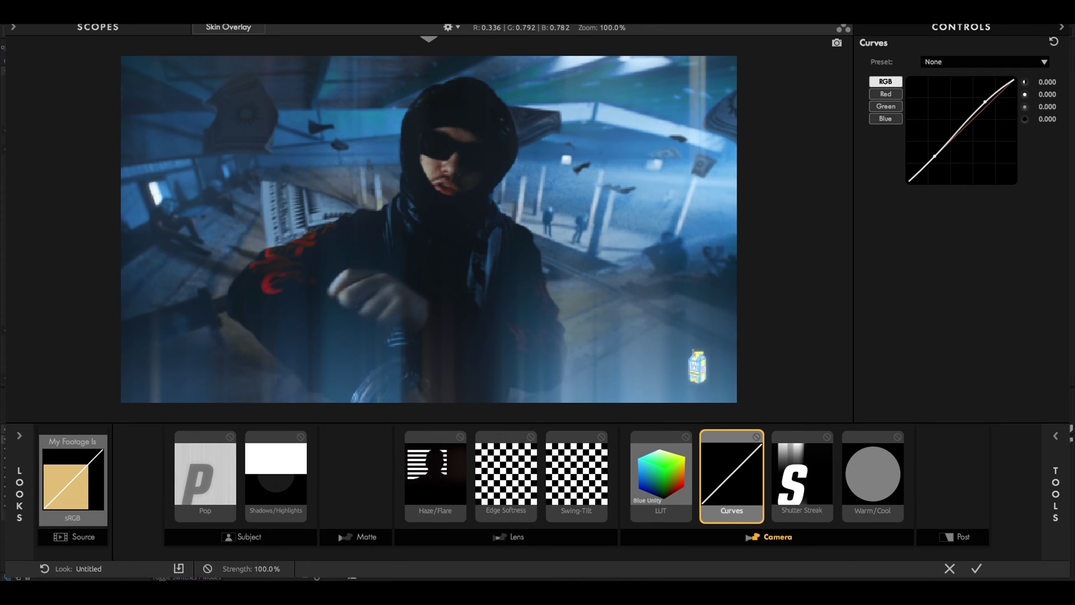
{"action": "left_click", "coordinate": [936, 155]}
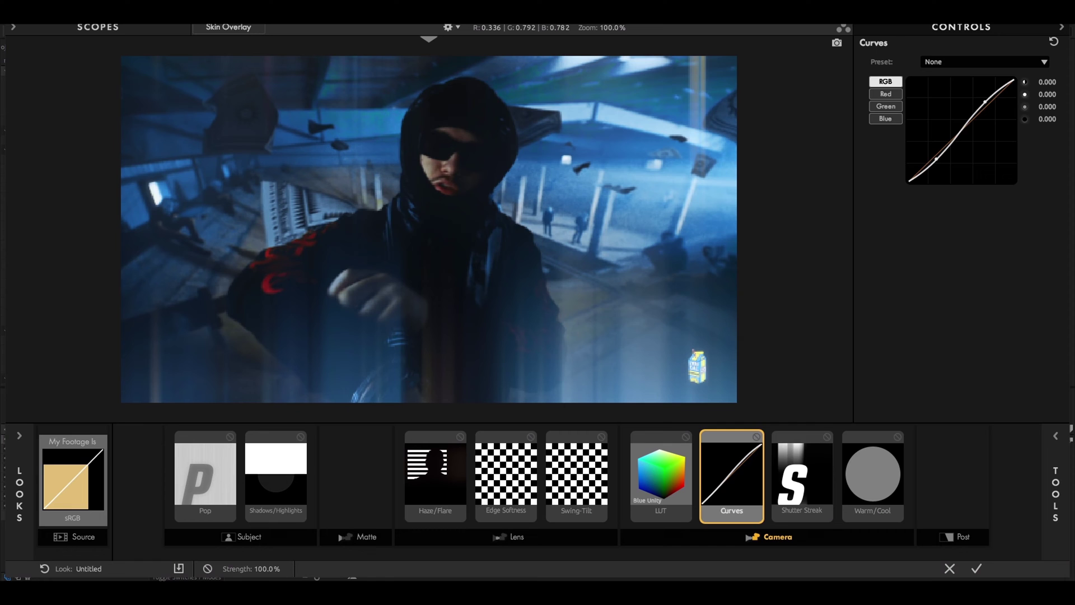
- Set Shutter Streak size to 500% and boost to +0.40
{"action": "left_click", "coordinate": [802, 479]}
{"action": "double_click", "coordinate": [942, 74]}
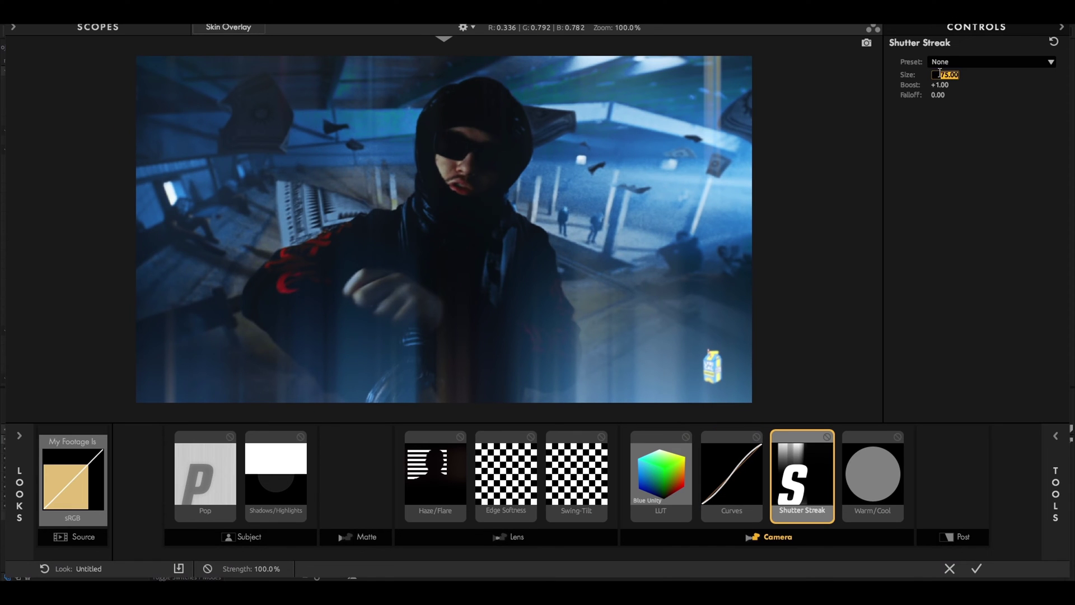
{"action": "type", "text": "500"}
{"action": "key", "text": "Return"}
{"action": "double_click", "coordinate": [940, 85]}
{"action": "type", "text": "0."}
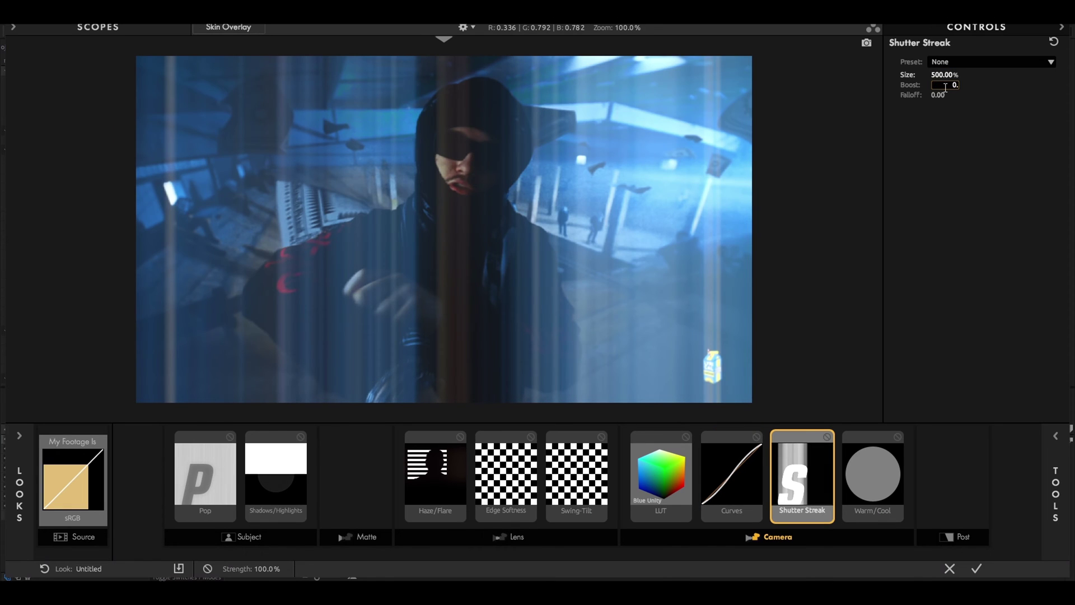
{"action": "type", "text": "4"}
{"action": "key", "text": "Return"}
{"action": "type", "text": "1.17"}
{"action": "key", "text": "Return"}
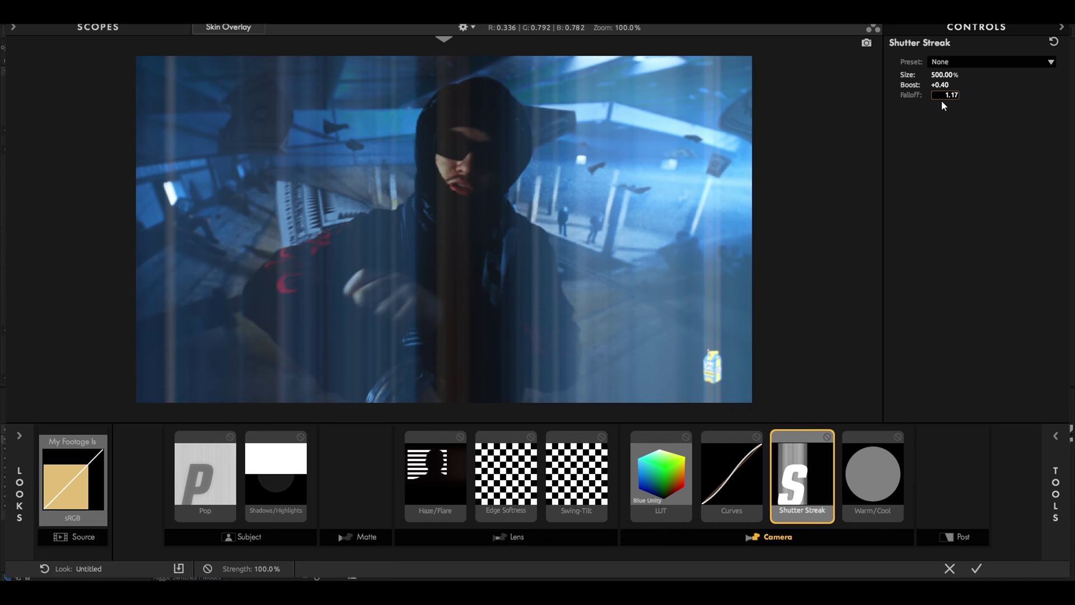
- Set Warm/Cool to +0.540 with a slight tint
{"action": "left_click", "coordinate": [871, 475]}
{"action": "double_click", "coordinate": [994, 74]}
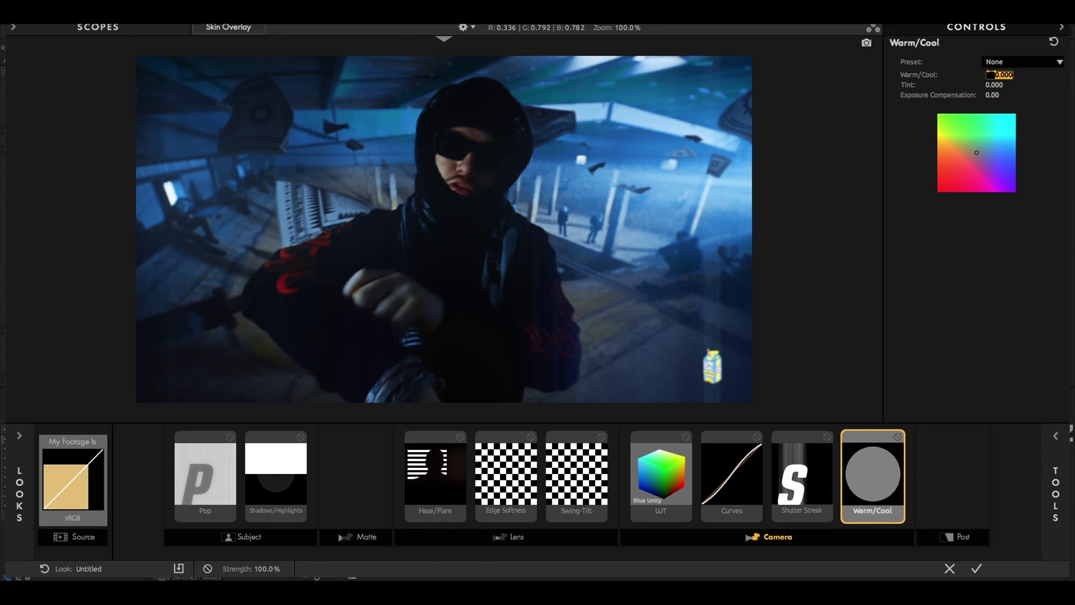
{"action": "type", "text": "0.54"}
{"action": "key", "text": "Return"}
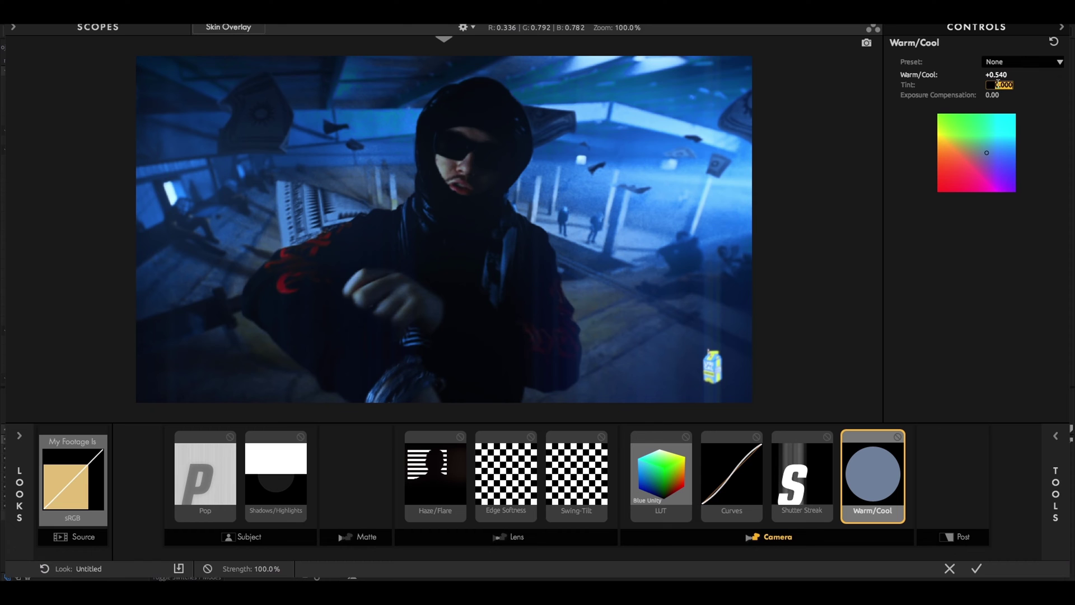
{"action": "double_click", "coordinate": [998, 85]}
{"action": "key", "text": "Return"}
{"action": "left_click", "coordinate": [946, 488]}
- Add Colorista at the end of the Post stage and apply the look
{"action": "left_click", "coordinate": [1055, 434]}
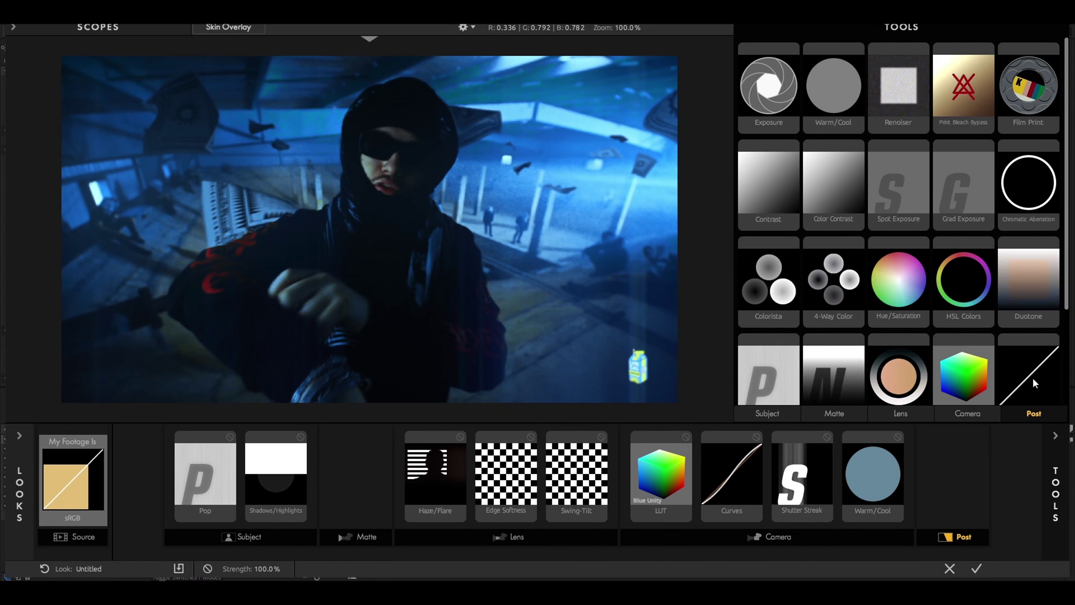
{"action": "left_click_drag", "start_coordinate": [768, 281], "coordinate": [932, 470]}
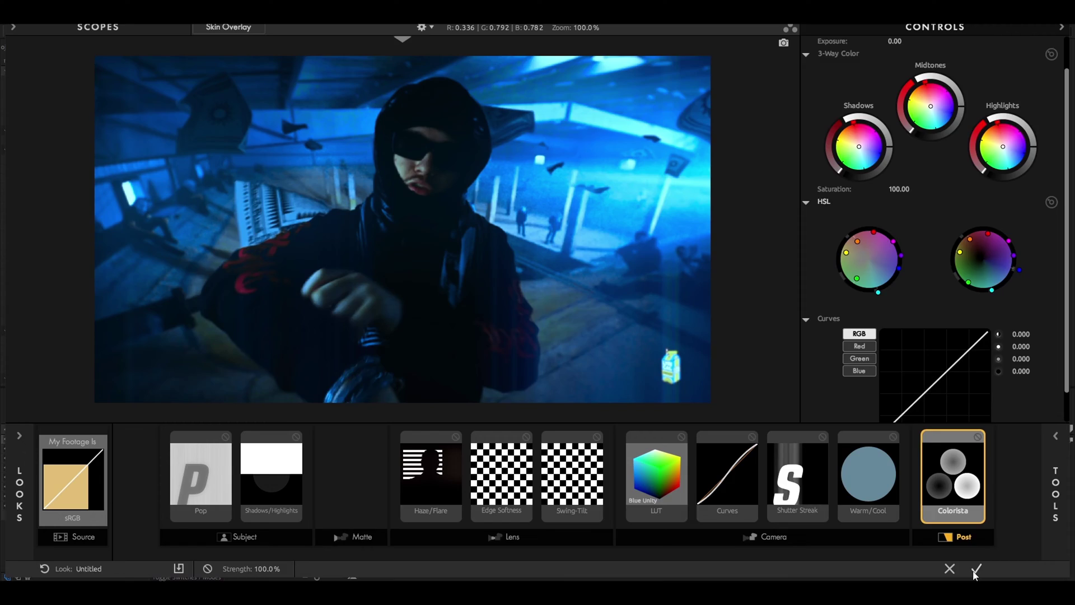
{"action": "left_click", "coordinate": [981, 575]}
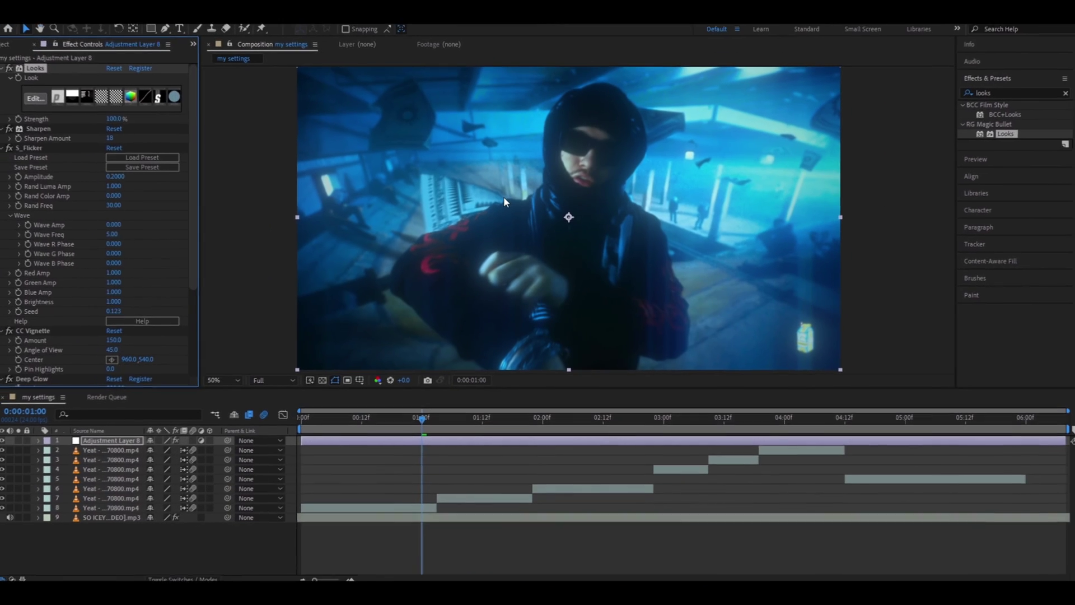
- Create a new adjustment layer carrying the Halloween_Effect_12 preset
{"action": "left_click", "coordinate": [765, 448]}
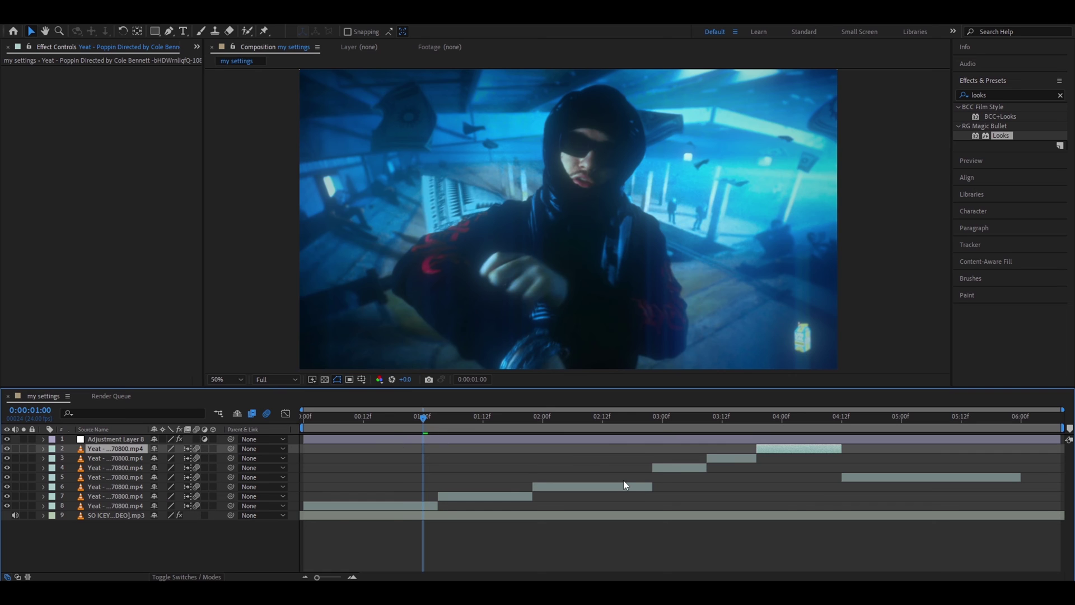
{"action": "key", "text": "ctrl+alt+y"}
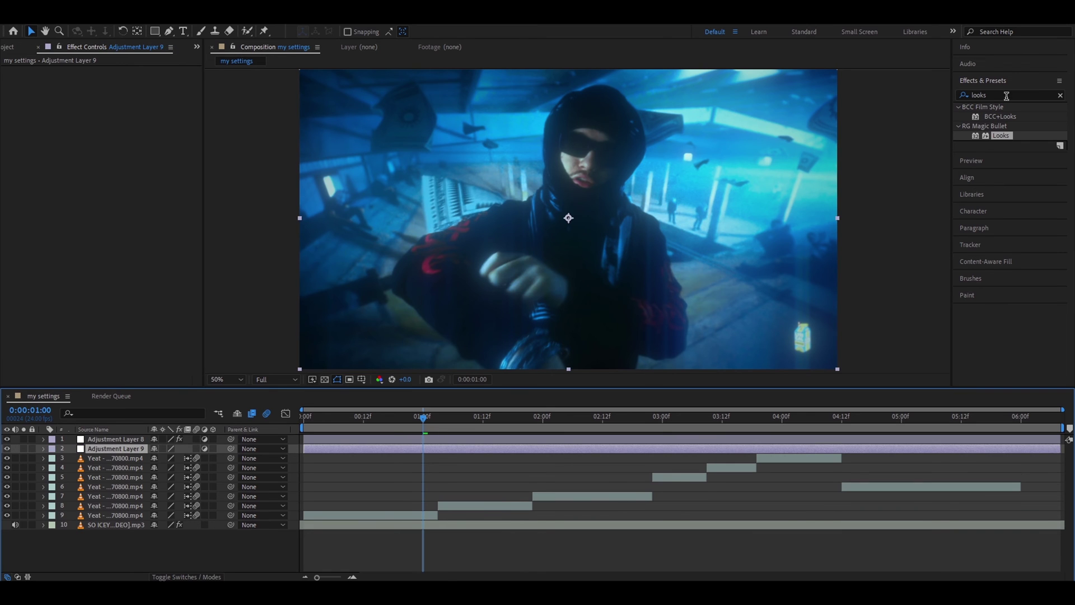
{"action": "left_click", "coordinate": [1008, 94]}
{"action": "type", "text": "alloween"}
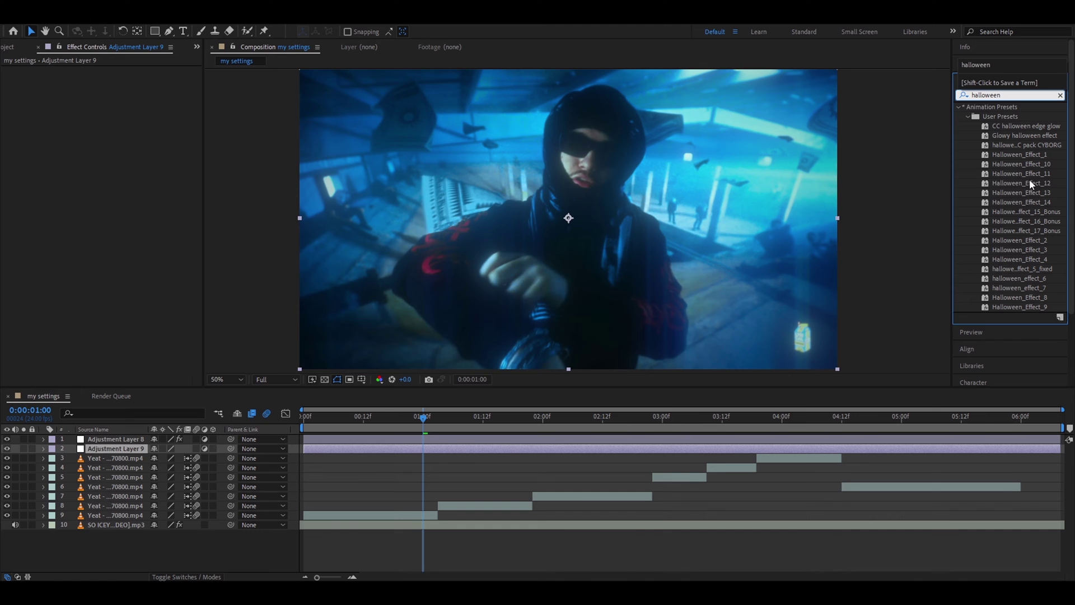
{"action": "double_click", "coordinate": [1021, 183]}
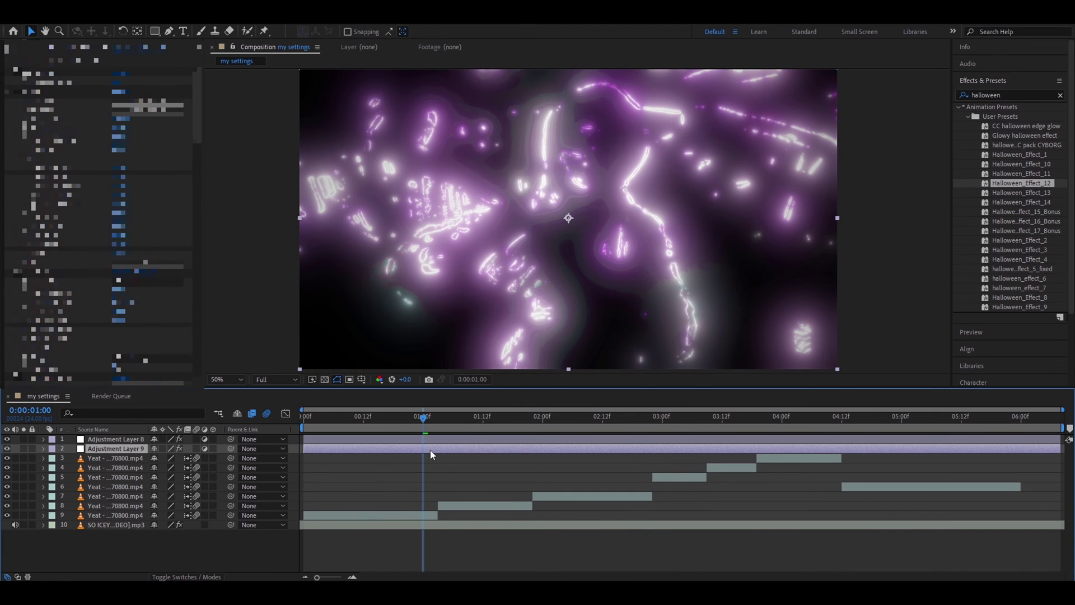
- Reveal the glow layer's Opacity and keyframe it at 0% just before 1:18
{"action": "key", "text": "t"}
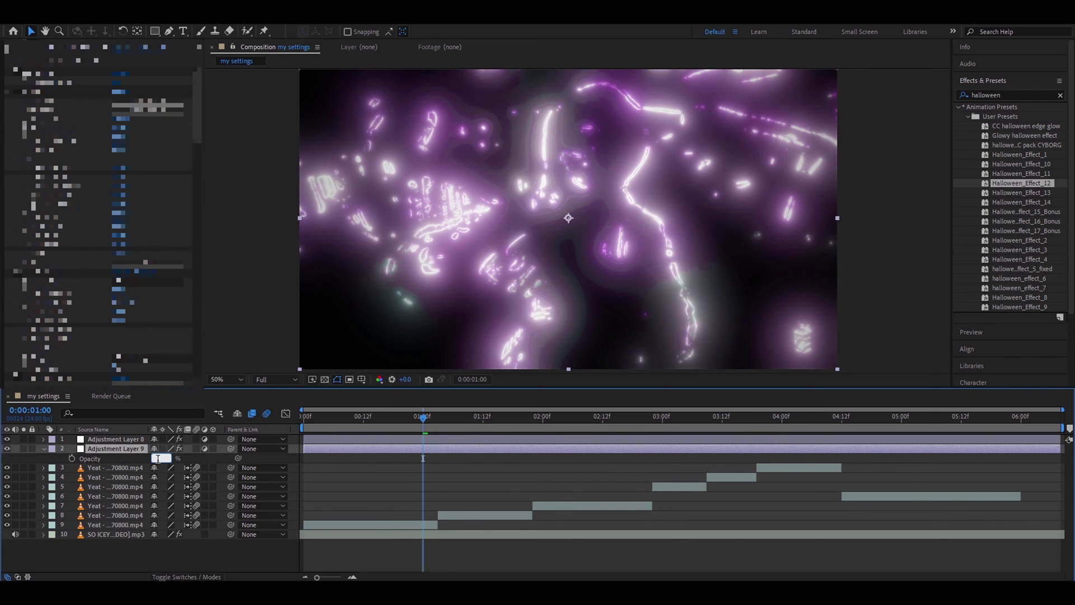
{"action": "key", "text": "Return"}
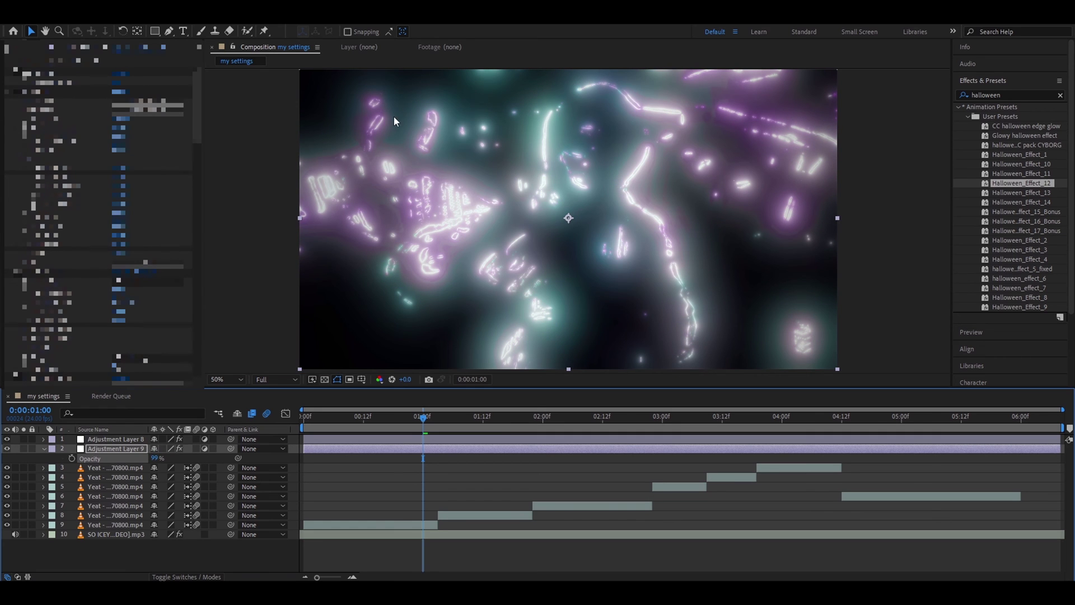
{"action": "left_click_drag", "start_coordinate": [424, 418], "coordinate": [539, 418]}
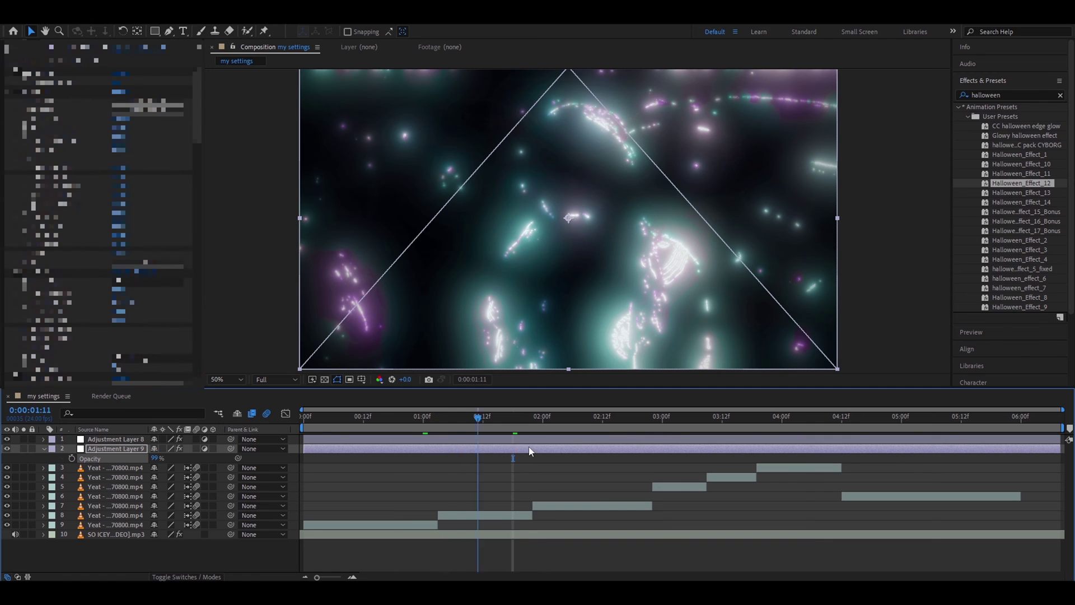
{"action": "key", "text": "Page_Up"}
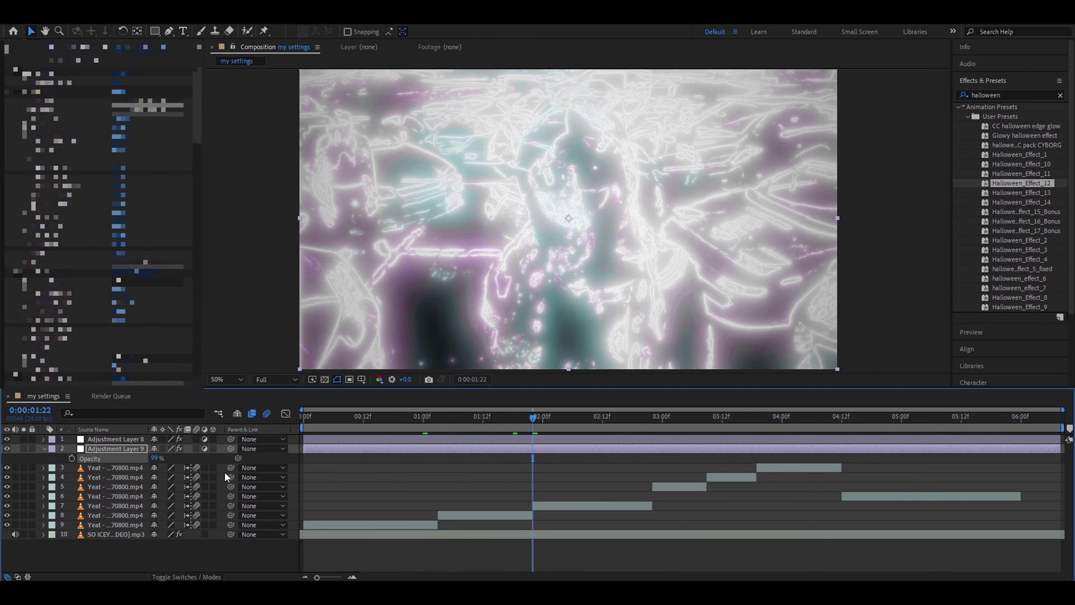
{"action": "left_click", "coordinate": [156, 459]}
{"action": "type", "text": "0"}
{"action": "key", "text": "Return"}
- Keyframe opacity at full around 2:11 and back to 0% at 2:21
{"action": "left_click_drag", "start_coordinate": [535, 417], "coordinate": [596, 418]}
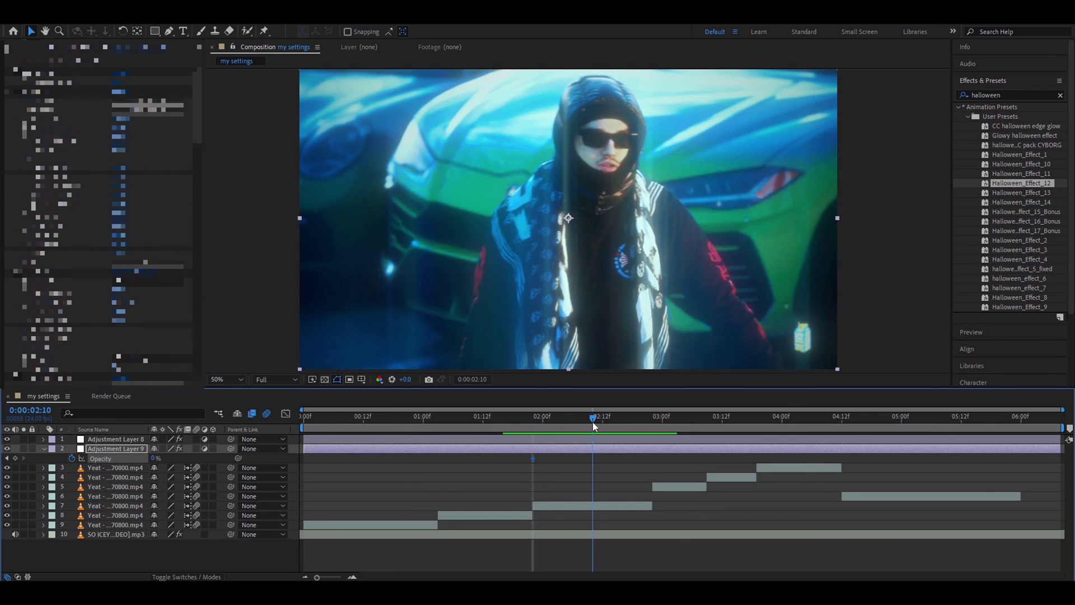
{"action": "left_click", "coordinate": [156, 459]}
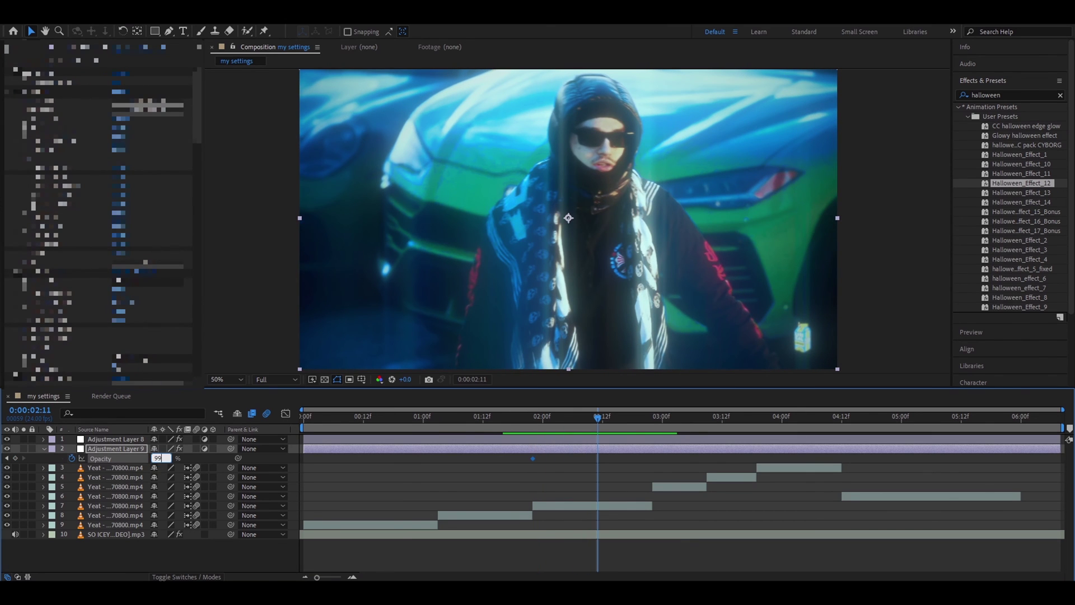
{"action": "type", "text": "100"}
{"action": "key", "text": "Return"}
{"action": "left_click_drag", "start_coordinate": [598, 418], "coordinate": [628, 417]}
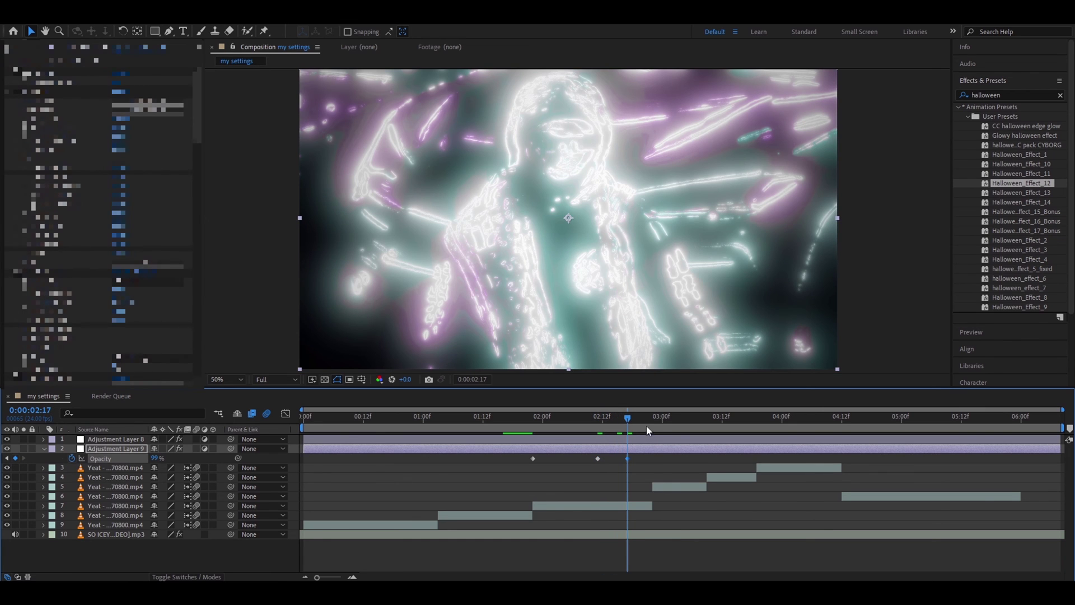
{"action": "left_click_drag", "start_coordinate": [628, 417], "coordinate": [843, 419]}
{"action": "left_click", "coordinate": [158, 458]}
{"action": "type", "text": "0"}
{"action": "key", "text": "Return"}
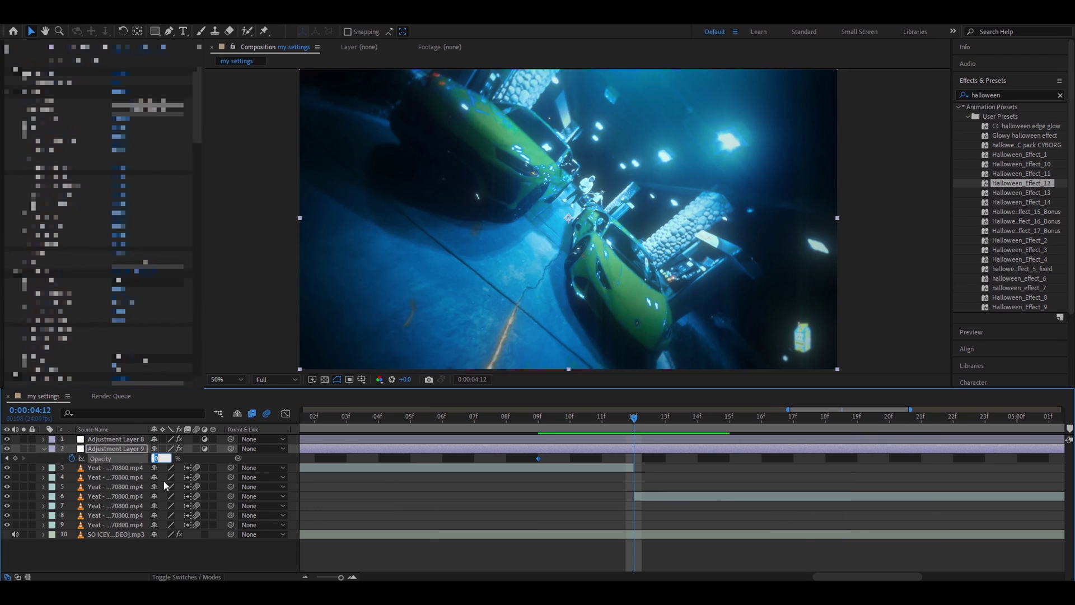
- Add opacity keyframes at 4:12 and 4:15, then return to around 3:07
{"action": "left_click", "coordinate": [159, 458]}
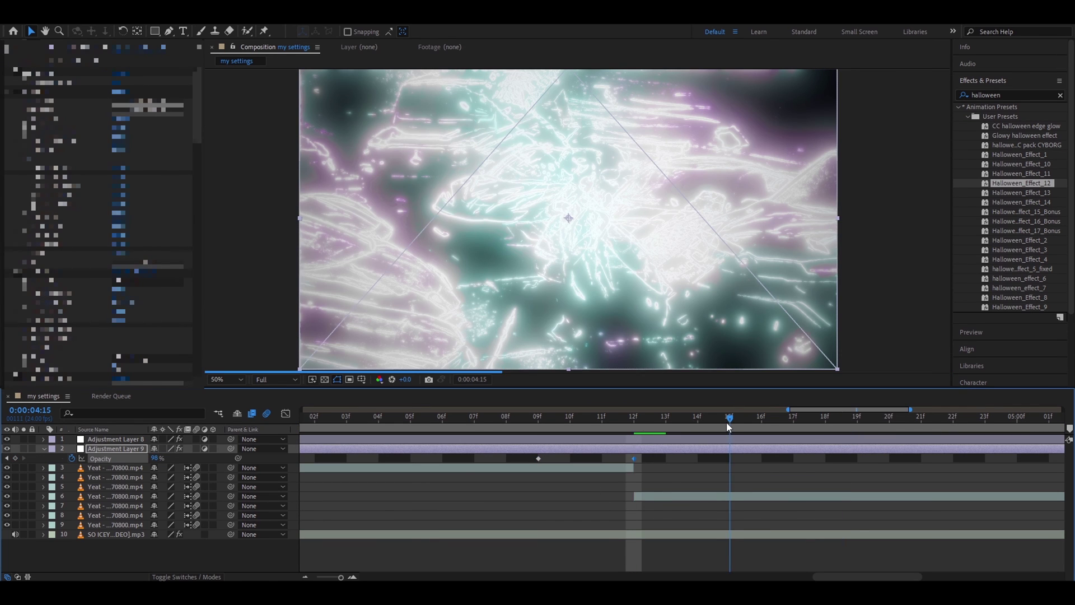
{"action": "left_click_drag", "start_coordinate": [634, 418], "coordinate": [730, 418]}
{"action": "left_click", "coordinate": [160, 458]}
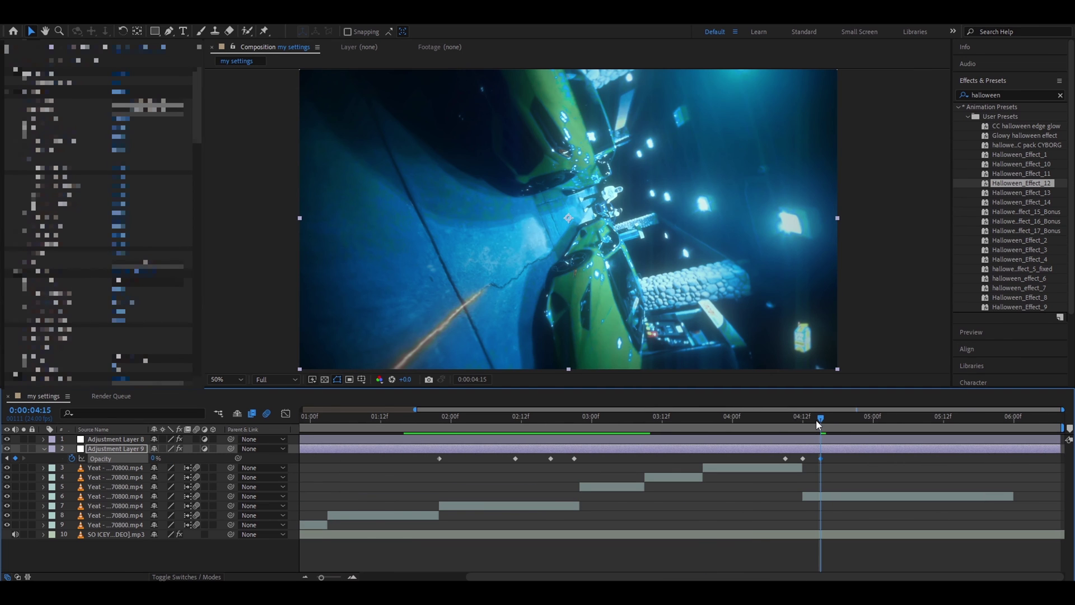
{"action": "mouse_move", "coordinate": [820, 417]}
{"action": "left_mouse_down"}
{"action": "mouse_move", "coordinate": [456, 417]}
{"action": "mouse_move", "coordinate": [626, 418]}
{"action": "left_mouse_up"}
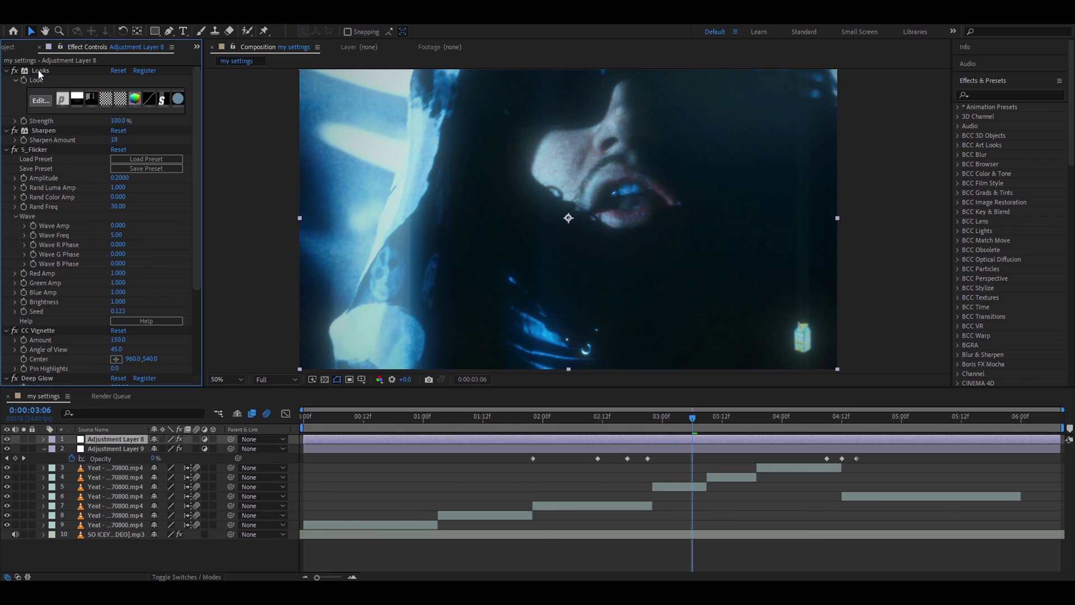
- Save all of Adjustment Layer 8's effects as the animation preset 'icy CC'
{"action": "left_click", "coordinate": [38, 70]}
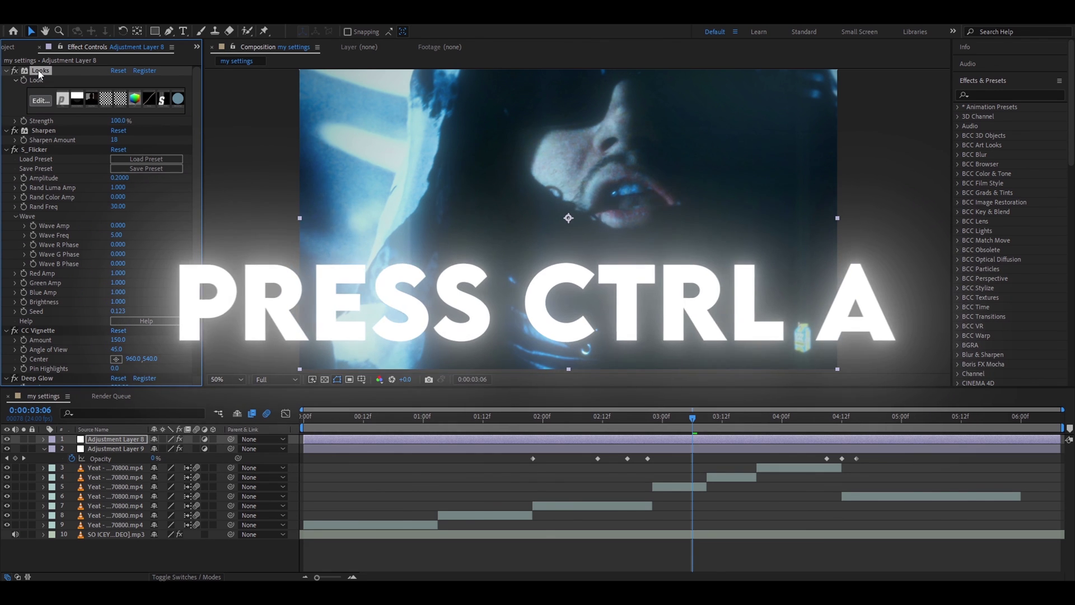
{"action": "key", "text": "ctrl+a"}
{"action": "left_click", "coordinate": [155, 18]}
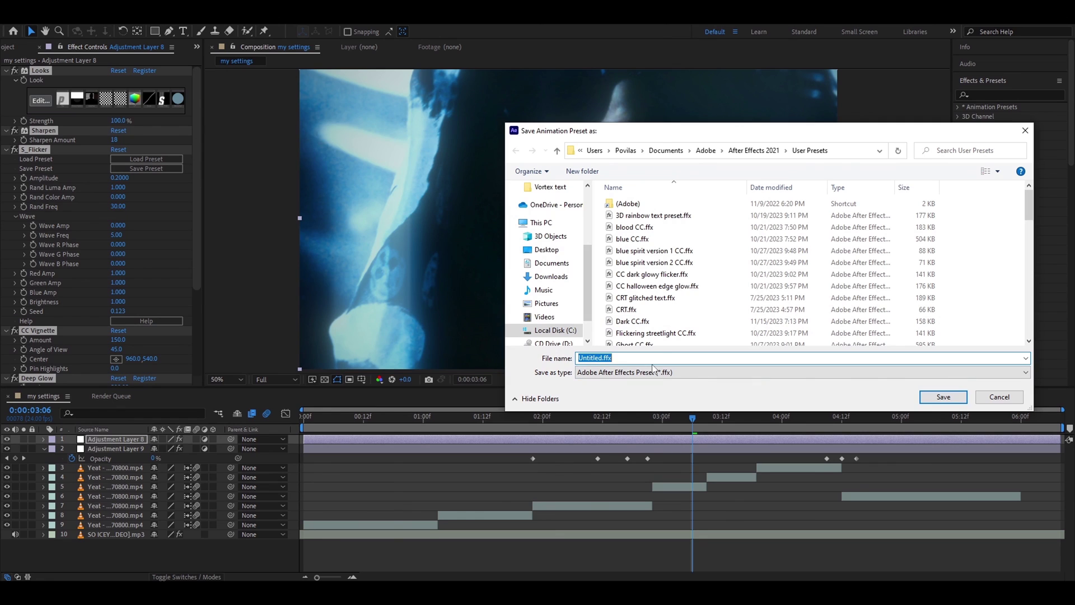
{"action": "type", "text": "icy cc"}
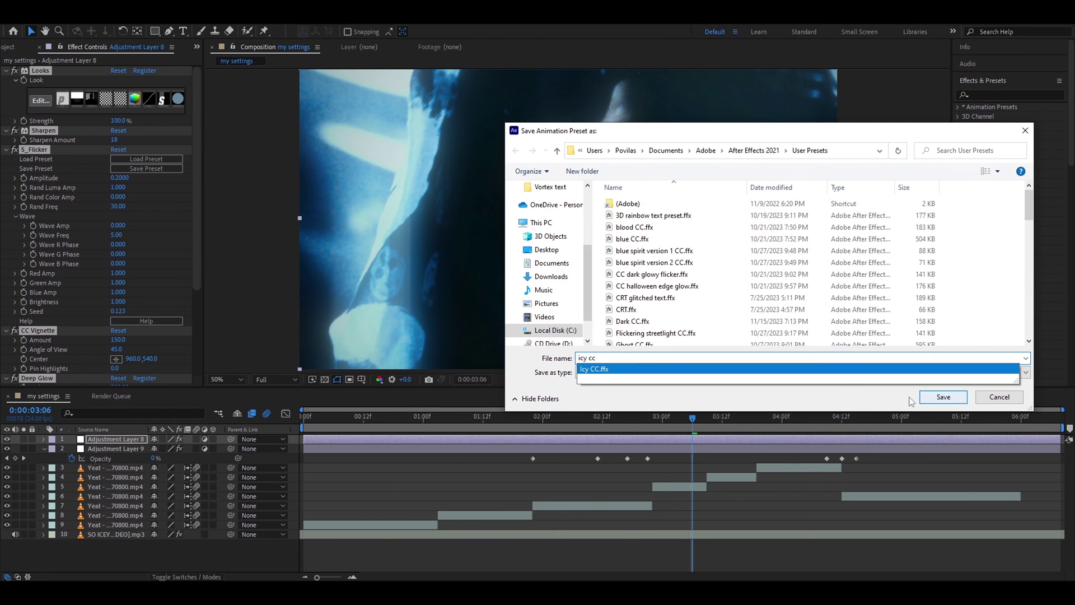
{"action": "left_click", "coordinate": [943, 396]}
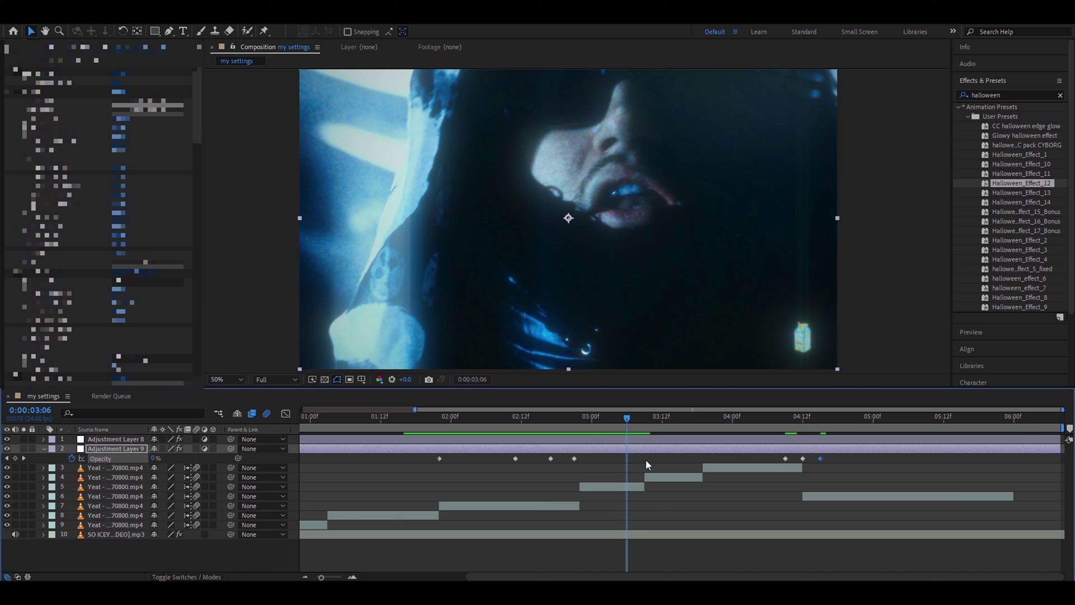